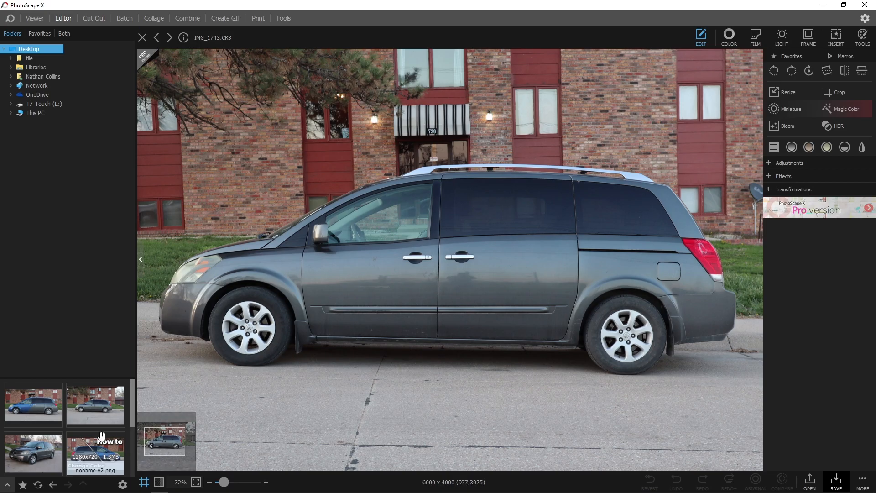
Browse the image thumbnails and open the example image collage.png in the editor
scroll(57, 423, down, 3)
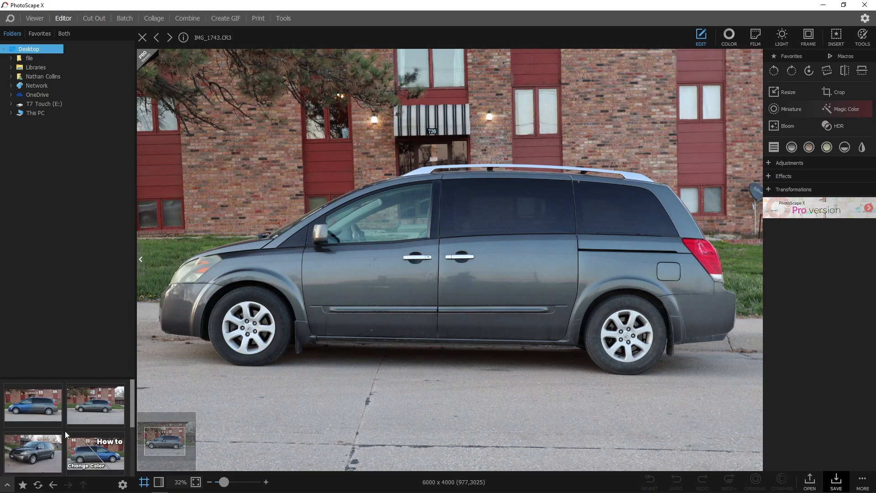
scroll(64, 432, down, 1)
scroll(55, 436, up, 1)
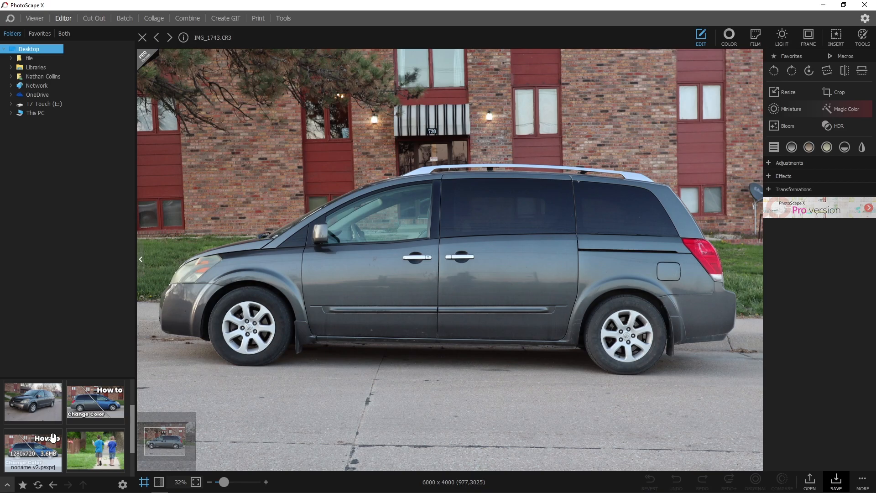
scroll(36, 442, up, 1)
click(42, 415)
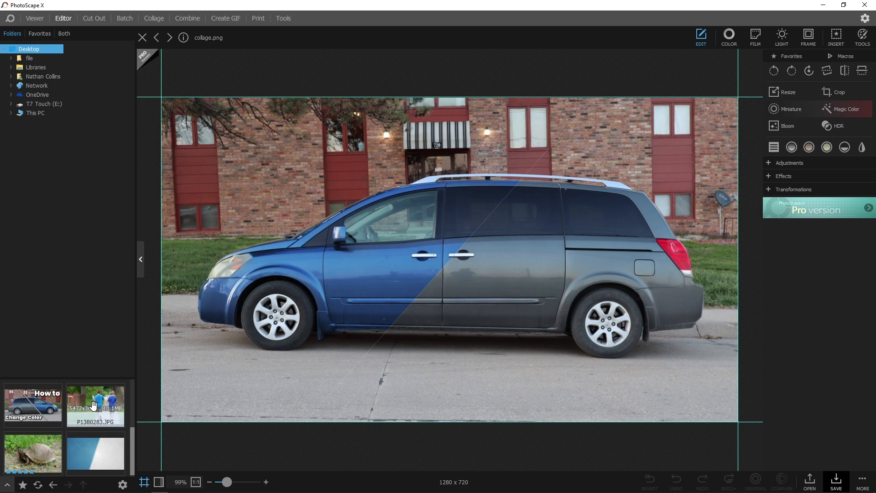
Open the photo IMG_1743 org.JPG in the editor and collapse the folder browser
drag(94, 418, 370, 294)
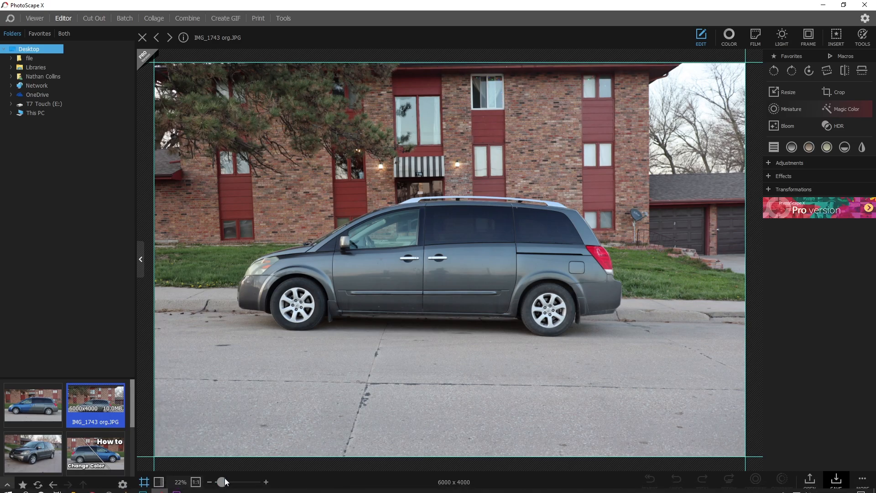
drag(224, 484, 225, 483)
drag(165, 443, 162, 442)
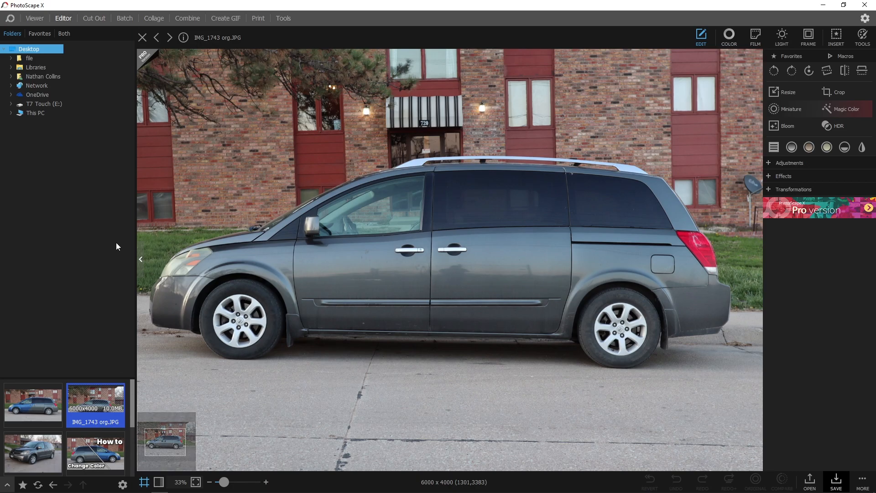
click(141, 258)
drag(39, 437, 35, 436)
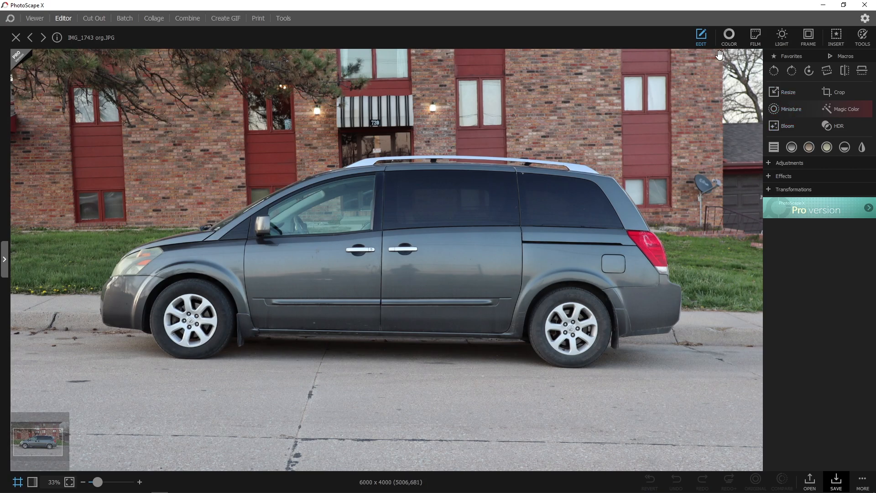
click(701, 35)
click(701, 35)
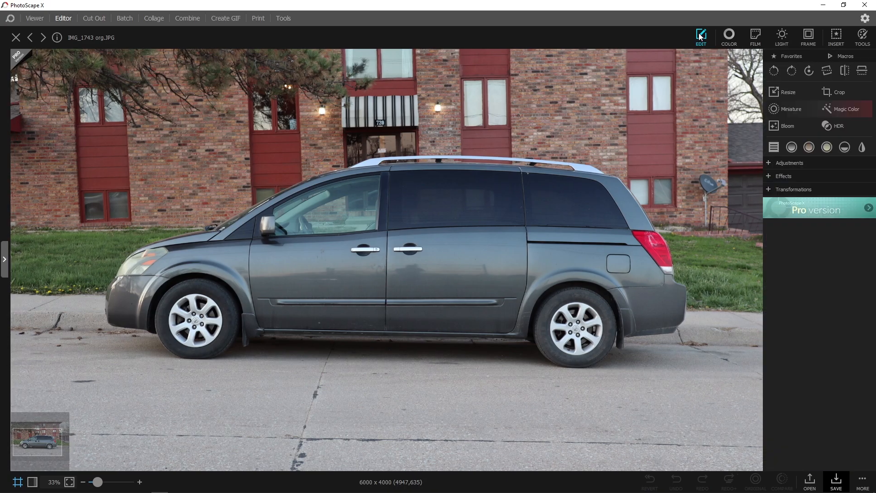
click(736, 36)
click(758, 35)
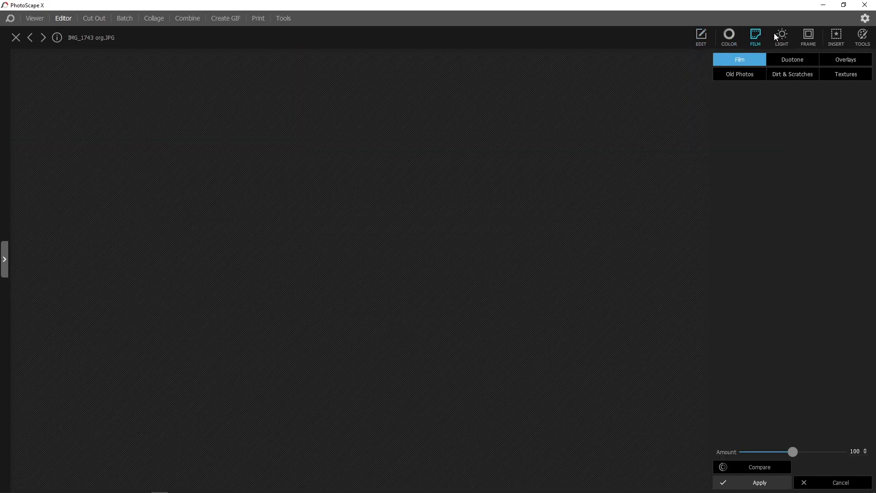
click(813, 36)
click(861, 40)
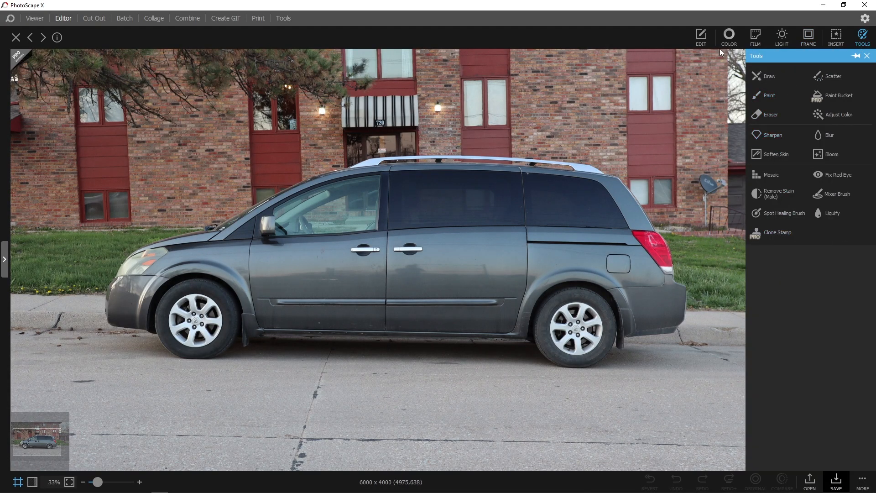
click(704, 42)
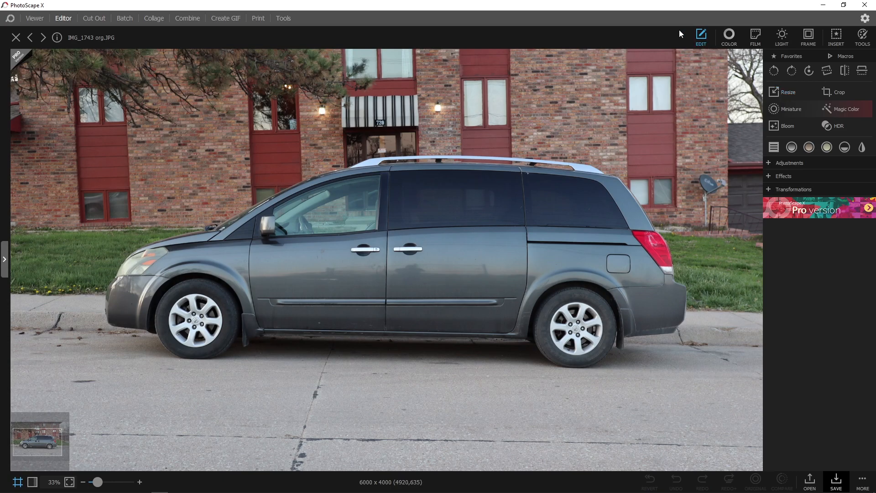
Start a Color Fill adjustment on the photo and set its color to blue #ff2f47ff
click(769, 162)
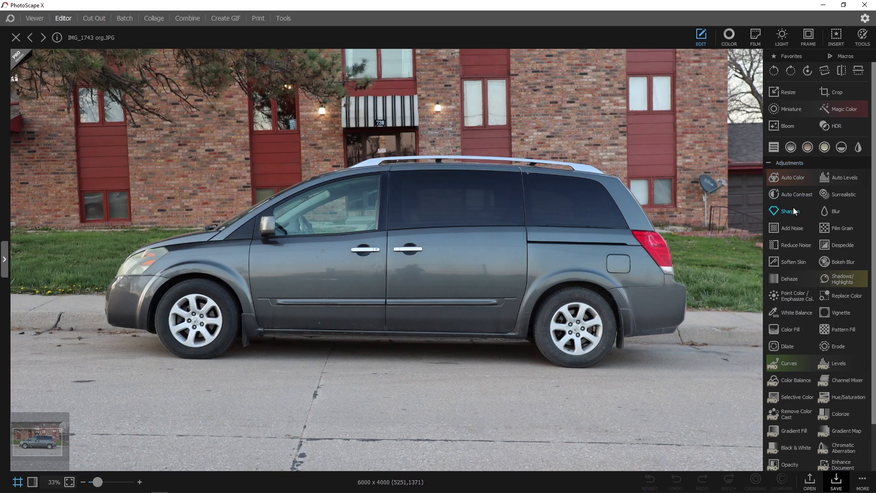
scroll(796, 273, down, 2)
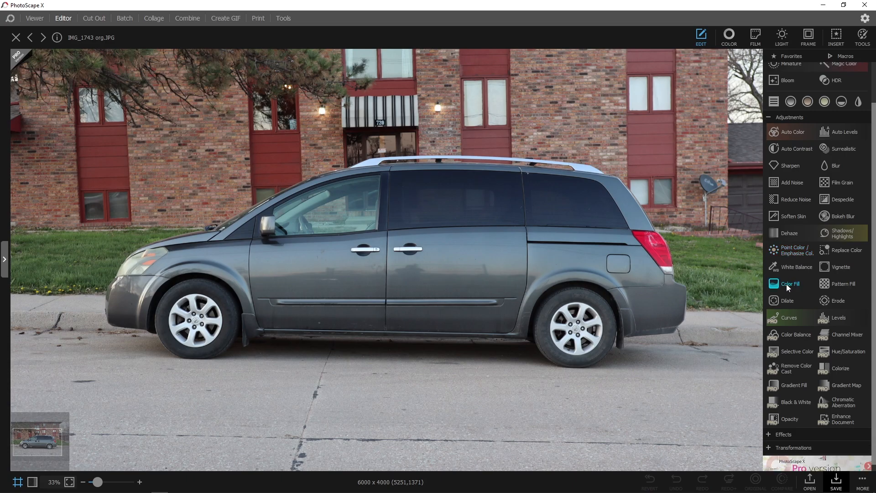
click(787, 284)
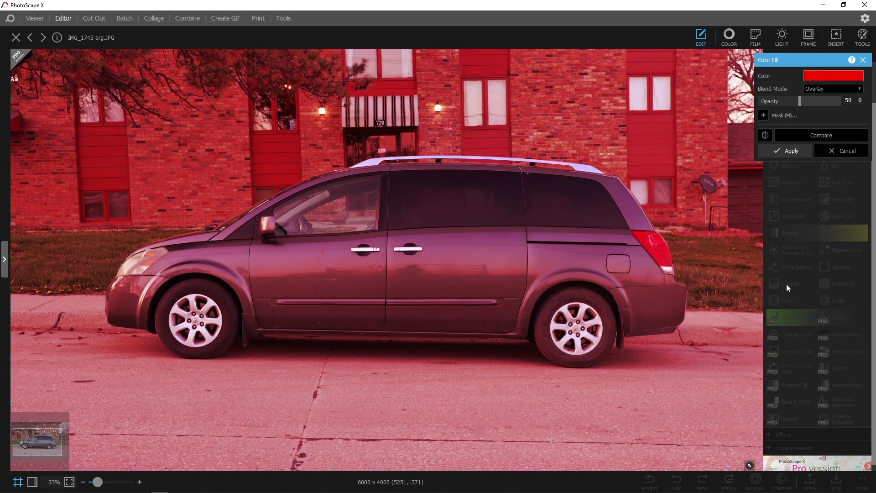
click(817, 75)
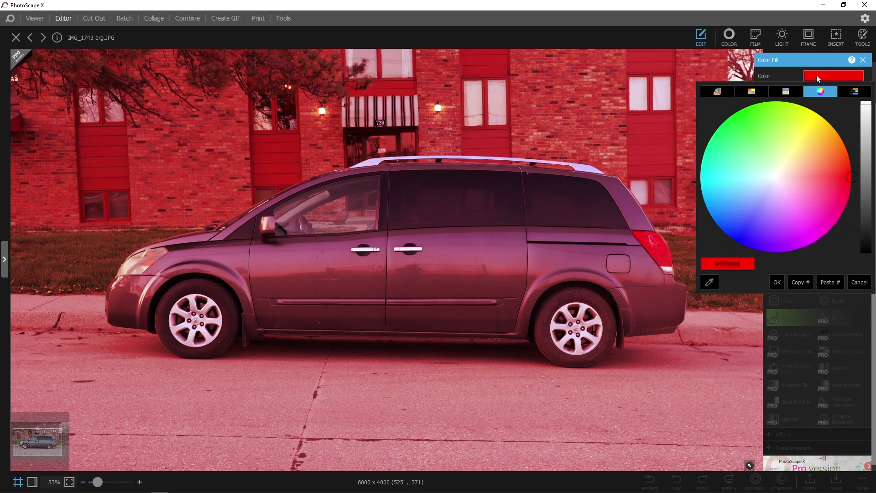
mouse_move(758, 151)
mouse_down()
mouse_move(749, 117)
mouse_move(746, 229)
mouse_move(734, 218)
mouse_move(739, 225)
mouse_up()
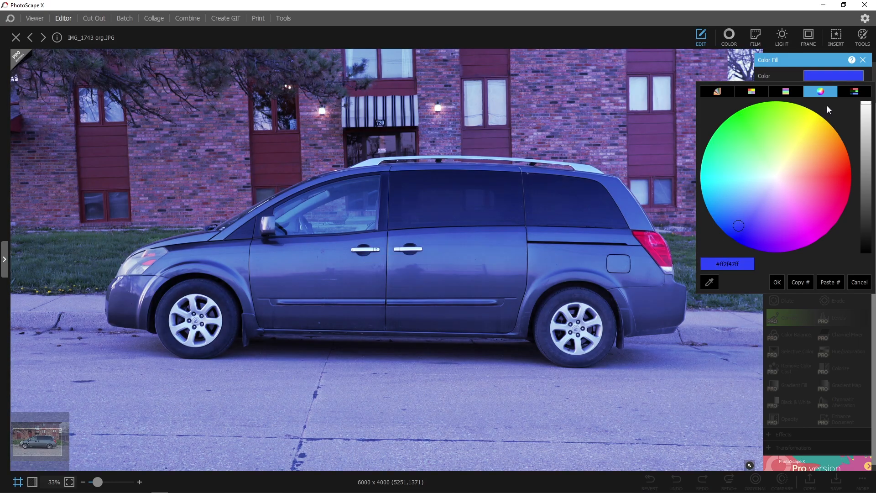
click(777, 282)
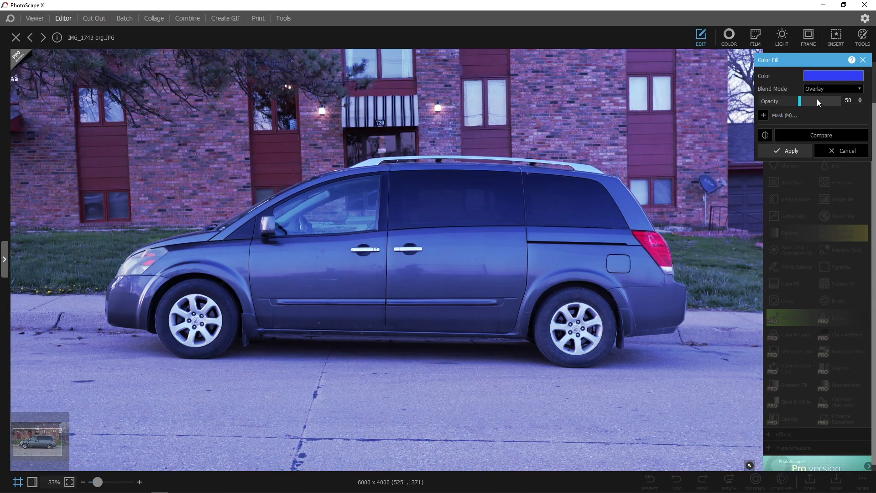
Add a brush mask to the Color Fill and paint it over the van's doors and front fender at brush size 50
click(764, 116)
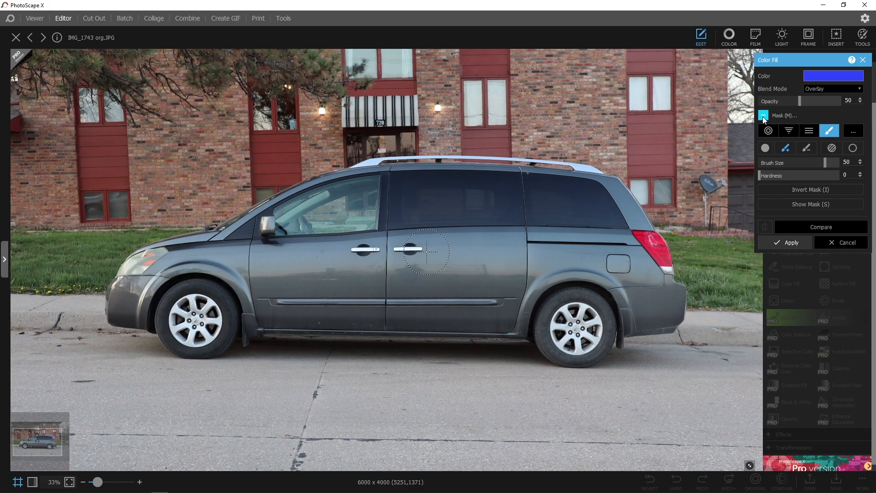
click(784, 151)
mouse_move(247, 265)
mouse_down()
mouse_move(364, 287)
mouse_move(523, 259)
mouse_move(577, 259)
mouse_move(450, 287)
mouse_move(348, 289)
mouse_move(256, 267)
mouse_move(275, 288)
mouse_move(358, 299)
mouse_move(453, 301)
mouse_move(536, 280)
mouse_move(456, 313)
mouse_move(310, 312)
mouse_move(263, 284)
mouse_up()
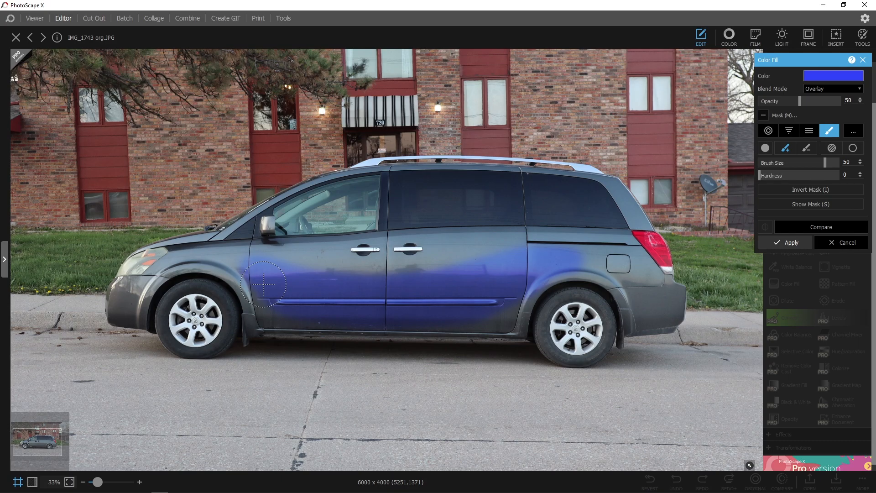
mouse_move(281, 272)
mouse_down()
mouse_move(444, 267)
mouse_move(464, 252)
mouse_move(516, 245)
mouse_up()
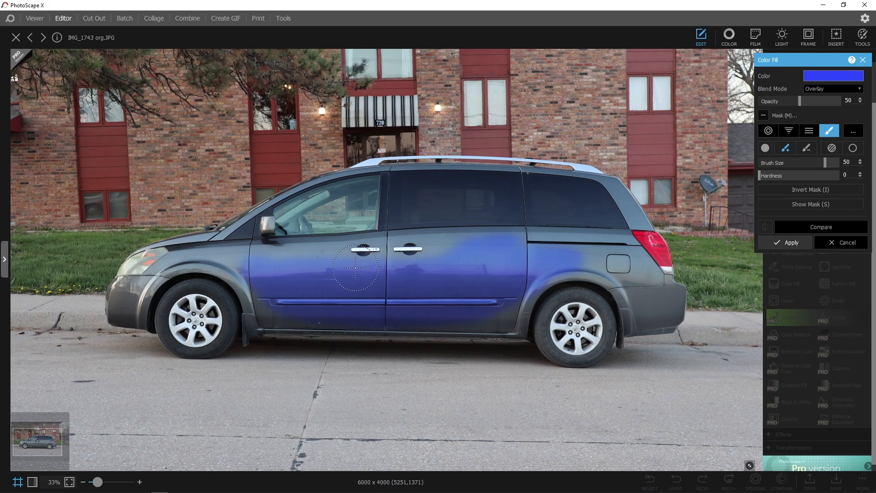
mouse_move(318, 298)
mouse_down()
mouse_move(250, 293)
mouse_move(215, 311)
mouse_up()
Erase the blue fill that spilled onto the front wheel and tire
drag(98, 482, 104, 482)
drag(38, 442, 30, 442)
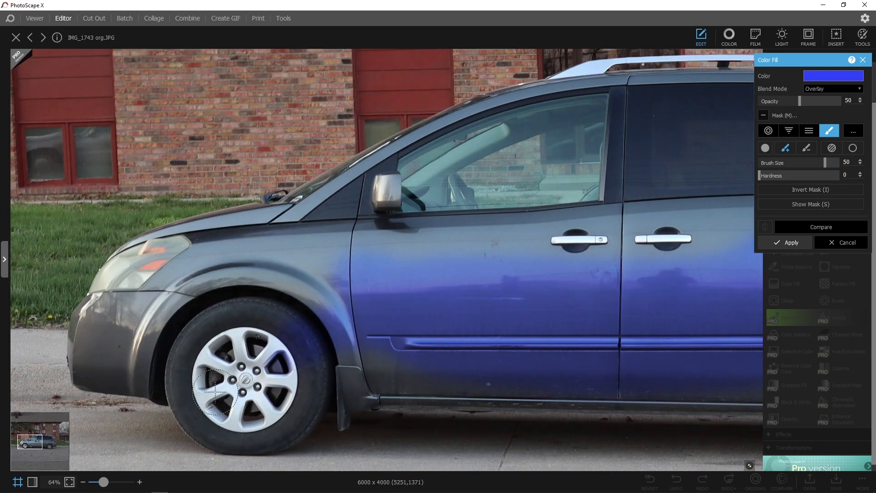
click(806, 148)
mouse_move(269, 376)
mouse_down()
mouse_move(265, 338)
mouse_move(297, 358)
mouse_move(323, 356)
mouse_move(298, 319)
mouse_move(322, 361)
mouse_move(305, 317)
mouse_move(326, 357)
mouse_up()
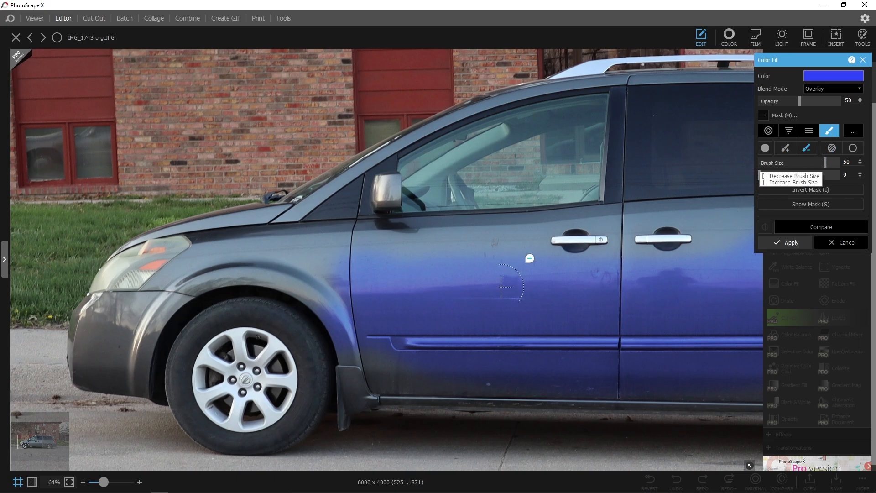
Set the mask brush size to 53, then paint the mask over the front bumper and front fender
drag(103, 482, 114, 483)
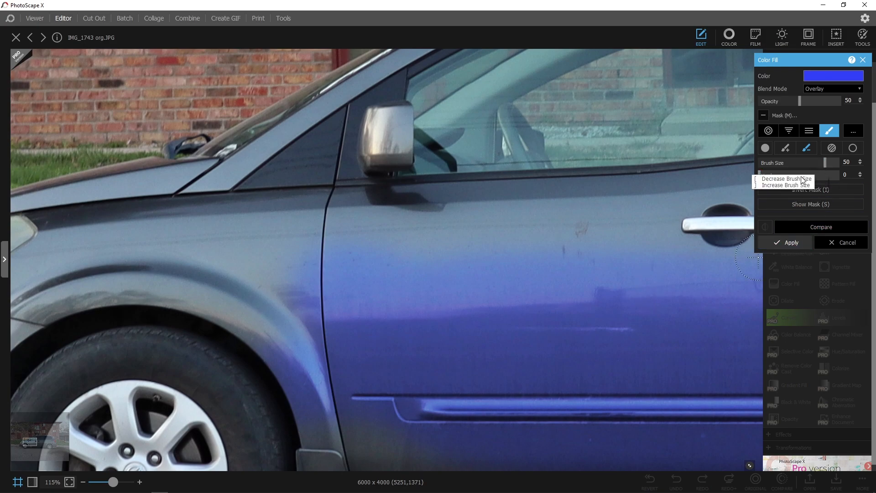
mouse_move(830, 165)
mouse_down()
mouse_move(804, 165)
mouse_move(830, 168)
mouse_up()
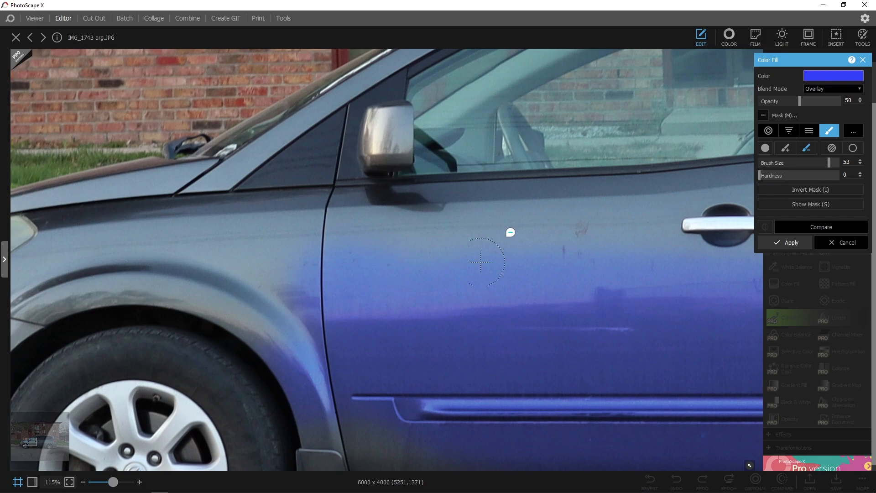
key(s)
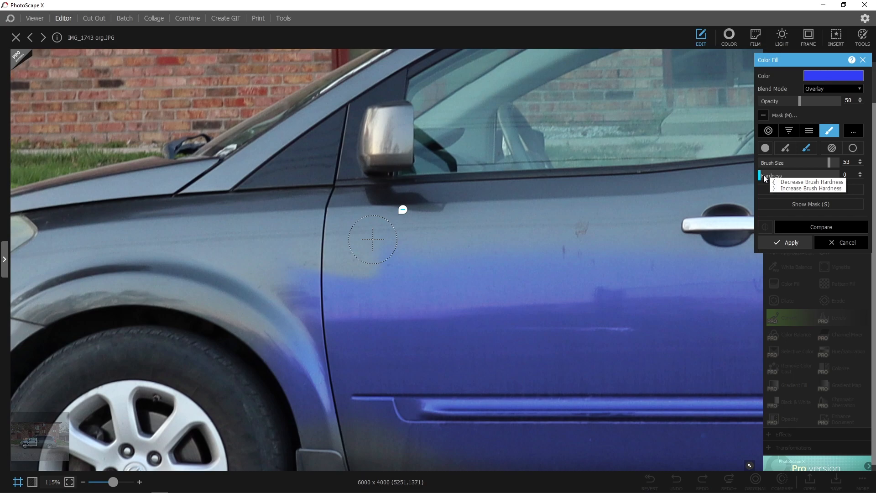
click(786, 148)
drag(30, 441, 22, 445)
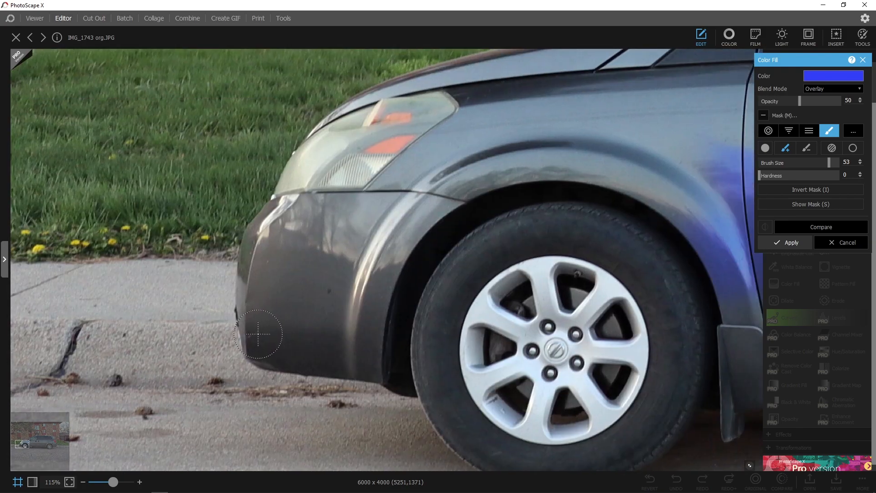
mouse_move(260, 339)
mouse_down()
mouse_move(242, 292)
mouse_move(272, 215)
mouse_move(285, 201)
mouse_move(345, 205)
mouse_move(382, 195)
mouse_move(408, 160)
mouse_move(461, 124)
mouse_move(475, 105)
mouse_move(458, 82)
mouse_move(470, 86)
mouse_up()
mouse_move(254, 338)
mouse_down()
mouse_move(261, 355)
mouse_move(284, 363)
mouse_move(373, 367)
mouse_move(385, 358)
mouse_move(378, 319)
mouse_move(385, 274)
mouse_move(407, 228)
mouse_move(452, 201)
mouse_move(356, 297)
mouse_move(270, 319)
mouse_move(350, 346)
mouse_up()
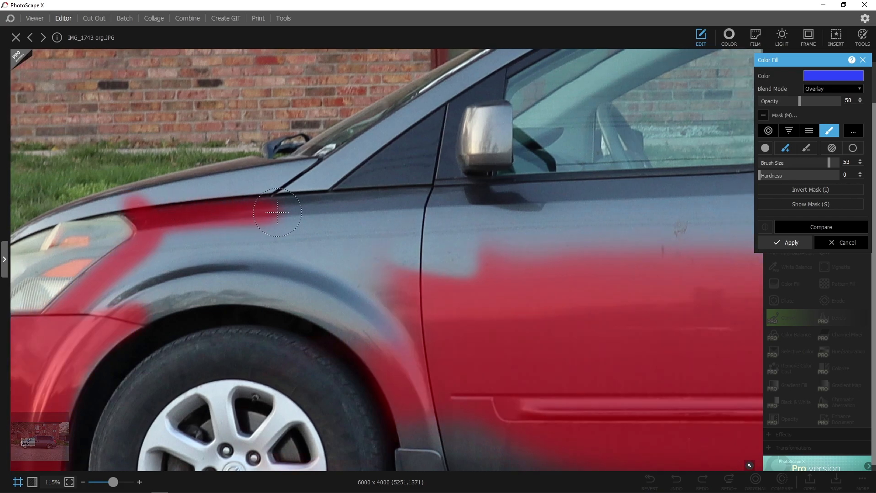
mouse_move(283, 205)
mouse_down()
mouse_move(589, 198)
mouse_move(677, 205)
mouse_move(105, 292)
mouse_move(707, 238)
mouse_move(87, 384)
mouse_move(372, 356)
mouse_move(402, 297)
mouse_up()
Erase the mask spill around the front wheel and along the front body edges, reducing the brush for the fine parts
click(807, 147)
mouse_move(195, 313)
mouse_down()
mouse_move(321, 346)
mouse_move(384, 436)
mouse_up()
drag(123, 189, 322, 239)
drag(829, 163, 772, 162)
mouse_move(256, 266)
mouse_down()
mouse_move(193, 302)
mouse_move(224, 281)
mouse_move(316, 261)
mouse_move(256, 268)
mouse_move(267, 260)
mouse_move(431, 221)
mouse_up()
Paint the mask along the windshield pillar and the roof edge above the front door, ending with brush size 31
click(786, 148)
drag(772, 162, 810, 162)
mouse_move(295, 257)
mouse_down()
mouse_move(467, 235)
mouse_move(456, 219)
mouse_move(371, 239)
mouse_move(534, 215)
mouse_move(737, 89)
mouse_up()
drag(25, 441, 34, 438)
drag(810, 162, 800, 163)
mouse_move(201, 233)
mouse_down()
mouse_move(410, 155)
mouse_move(547, 135)
mouse_move(340, 161)
mouse_move(676, 123)
mouse_move(575, 133)
mouse_up()
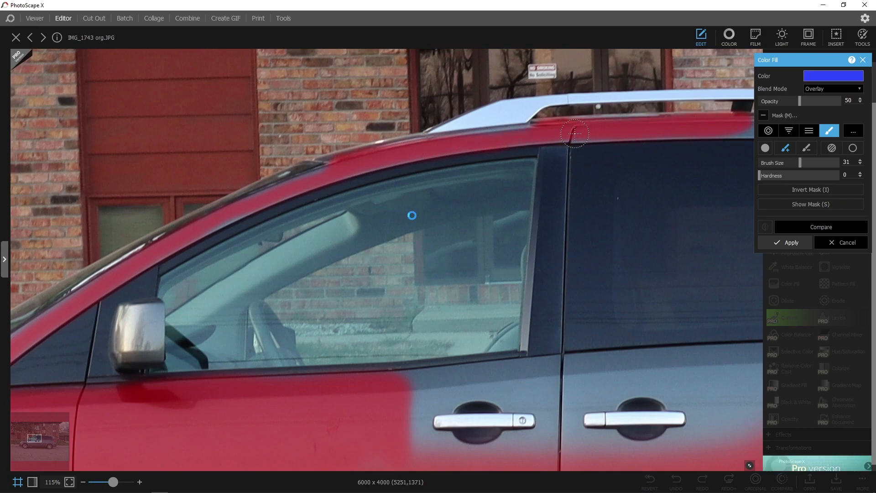
Extend the mask along the rest of the roof edge and down the rear pillar
drag(34, 438, 44, 438)
mouse_move(200, 145)
mouse_down()
mouse_move(557, 161)
mouse_move(680, 176)
mouse_move(403, 156)
mouse_move(173, 153)
mouse_up()
drag(44, 438, 51, 437)
mouse_move(338, 116)
mouse_down()
mouse_move(494, 163)
mouse_move(598, 310)
mouse_move(582, 320)
mouse_move(524, 305)
mouse_move(459, 188)
mouse_move(410, 148)
mouse_move(411, 137)
mouse_move(548, 246)
mouse_move(514, 258)
mouse_move(513, 204)
mouse_move(469, 201)
mouse_move(493, 206)
mouse_up()
Paint the mask along the lower edge of the doors and over the rear body panels
drag(51, 439, 34, 447)
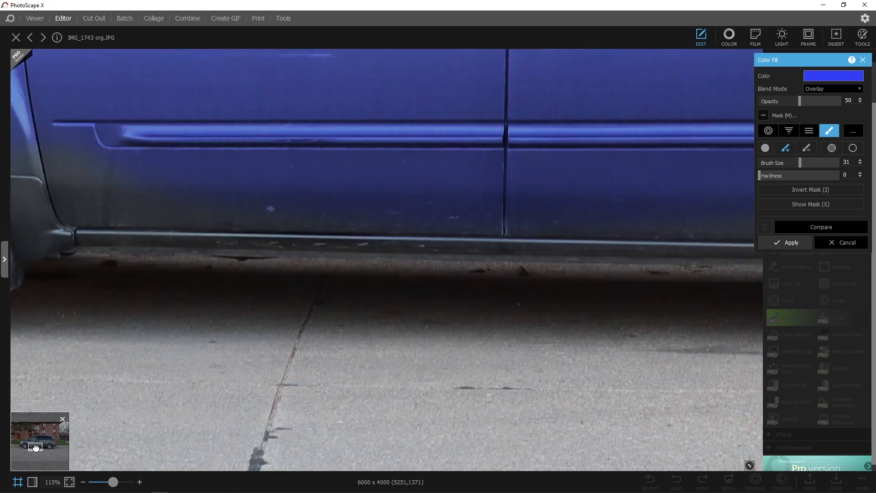
scroll(307, 259, down, 3)
mouse_move(176, 216)
mouse_down()
mouse_move(172, 208)
mouse_move(176, 246)
mouse_move(607, 251)
mouse_move(678, 200)
mouse_move(620, 223)
mouse_move(182, 230)
mouse_up()
mouse_move(372, 114)
mouse_down()
mouse_move(466, 113)
mouse_move(423, 103)
mouse_move(403, 84)
mouse_move(346, 93)
mouse_move(410, 84)
mouse_move(375, 79)
mouse_move(629, 67)
mouse_move(674, 88)
mouse_move(444, 85)
mouse_move(508, 94)
mouse_move(543, 109)
mouse_up()
mouse_move(700, 60)
mouse_down()
mouse_move(441, 112)
mouse_move(287, 102)
mouse_move(360, 108)
mouse_move(474, 142)
mouse_move(532, 201)
mouse_move(530, 284)
mouse_move(445, 295)
mouse_move(423, 218)
mouse_move(273, 243)
mouse_move(419, 139)
mouse_move(379, 151)
mouse_move(511, 237)
mouse_move(402, 192)
mouse_move(482, 203)
mouse_move(498, 235)
mouse_up()
Fill in the mask on the rear quarter panel between the rear window and the sliding door track
drag(102, 482, 110, 482)
drag(51, 446, 50, 442)
mouse_move(233, 168)
mouse_down()
mouse_move(489, 174)
mouse_move(240, 172)
mouse_move(443, 176)
mouse_move(431, 163)
mouse_move(342, 149)
mouse_move(198, 163)
mouse_up()
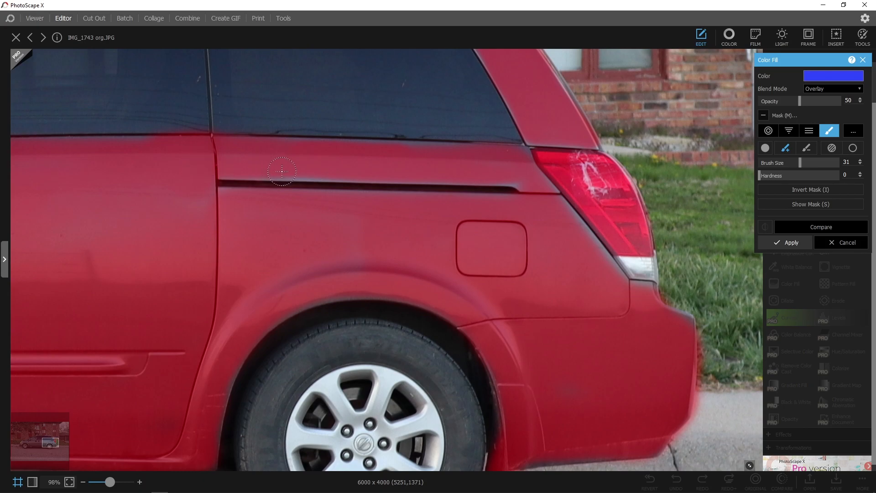
drag(338, 174, 312, 171)
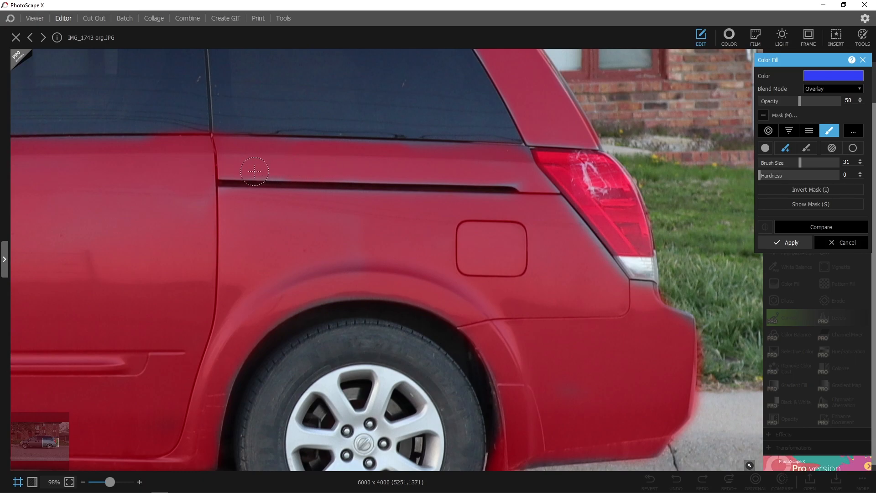
drag(219, 172, 217, 172)
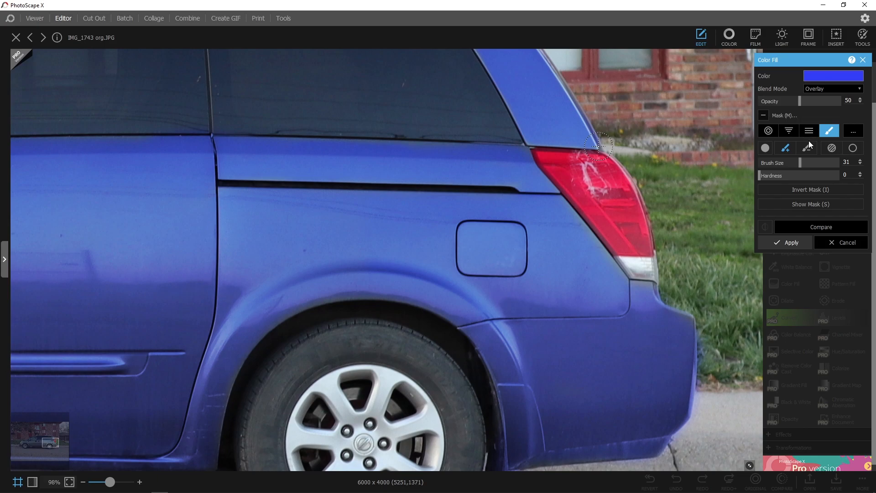
Erase the mask from the black sliding door track with the brush size set to 7
click(807, 145)
drag(800, 162, 769, 166)
drag(510, 190, 222, 183)
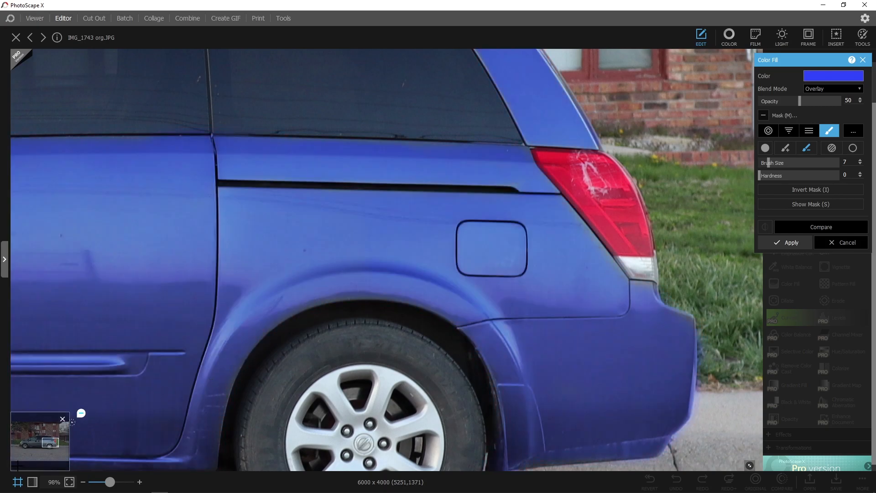
mouse_move(110, 484)
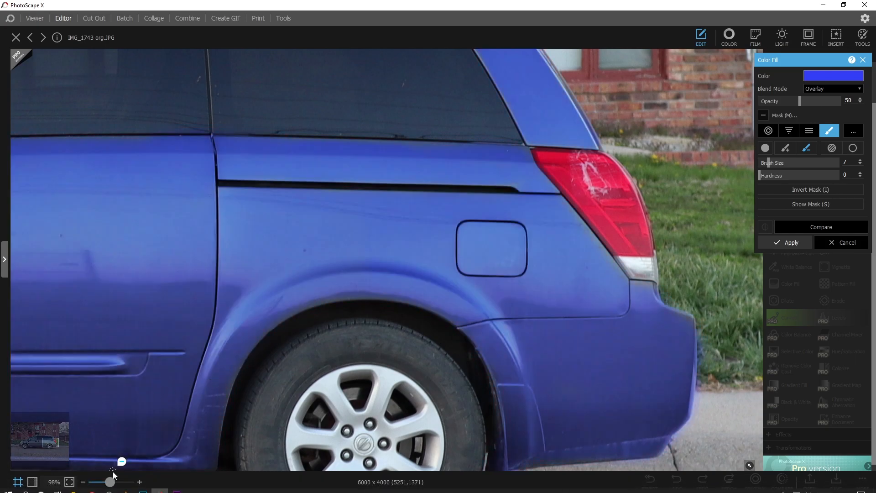
drag(116, 483, 99, 486)
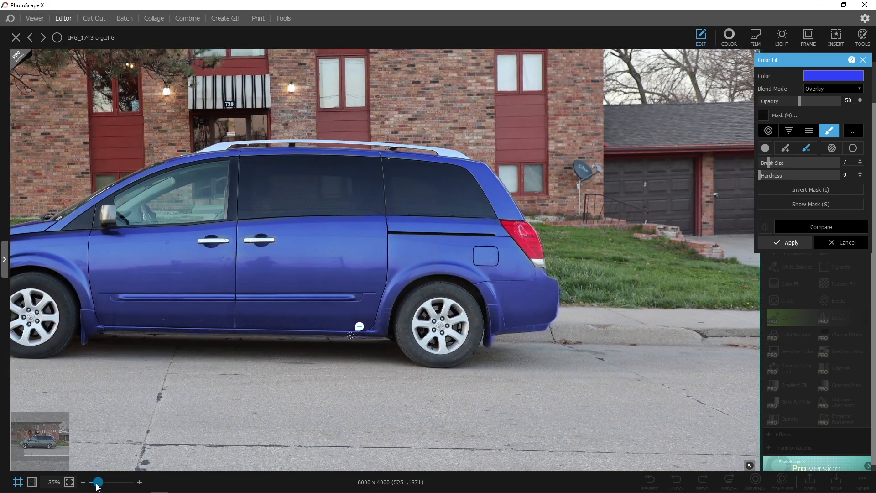
drag(46, 441, 38, 441)
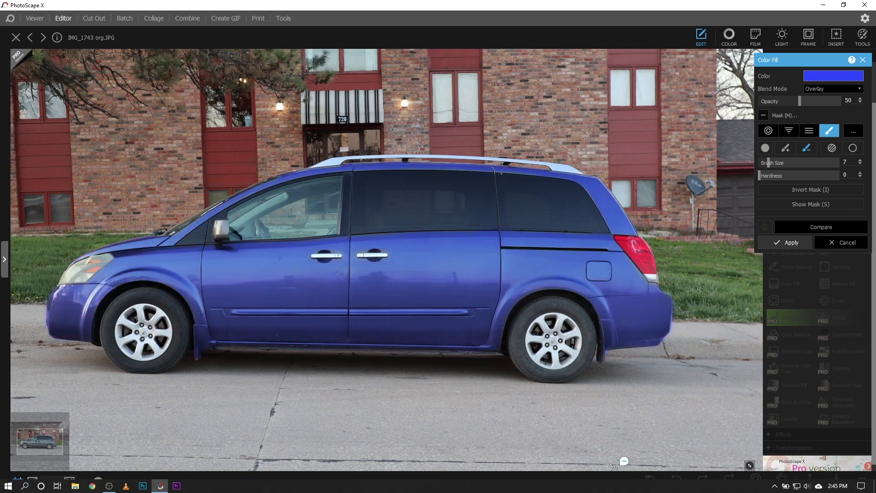
Try green and red as the van's fill color, keep red, and raise the fill opacity to about 92
drag(46, 448, 45, 447)
drag(98, 482, 97, 482)
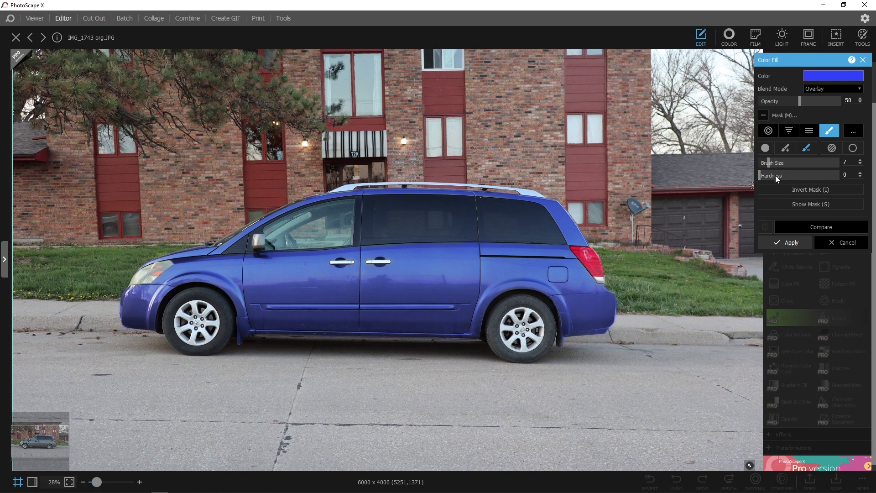
click(834, 80)
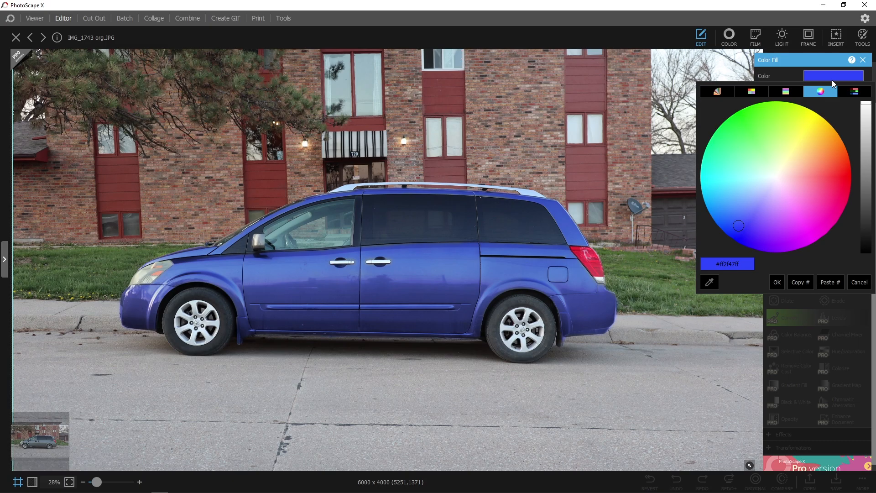
click(744, 122)
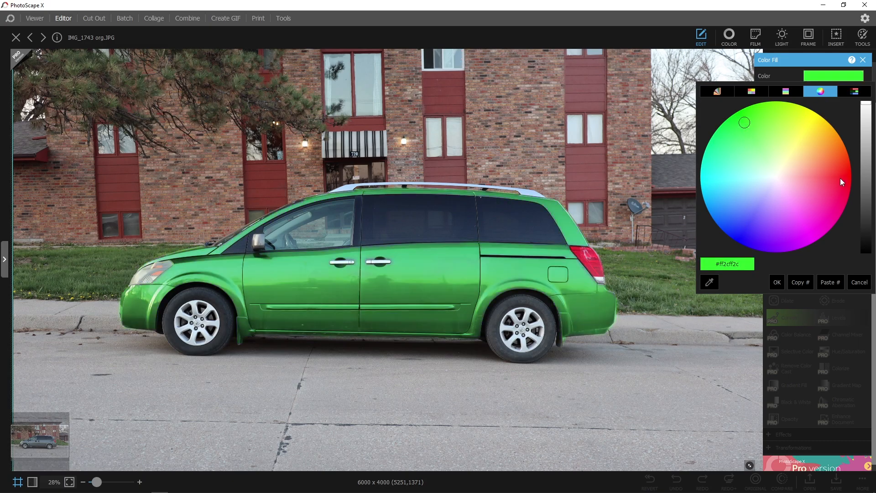
click(840, 178)
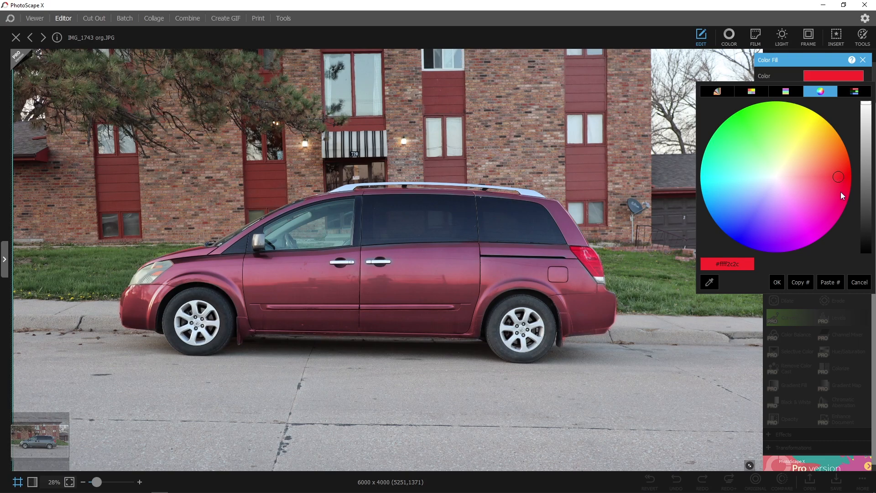
drag(849, 182, 846, 193)
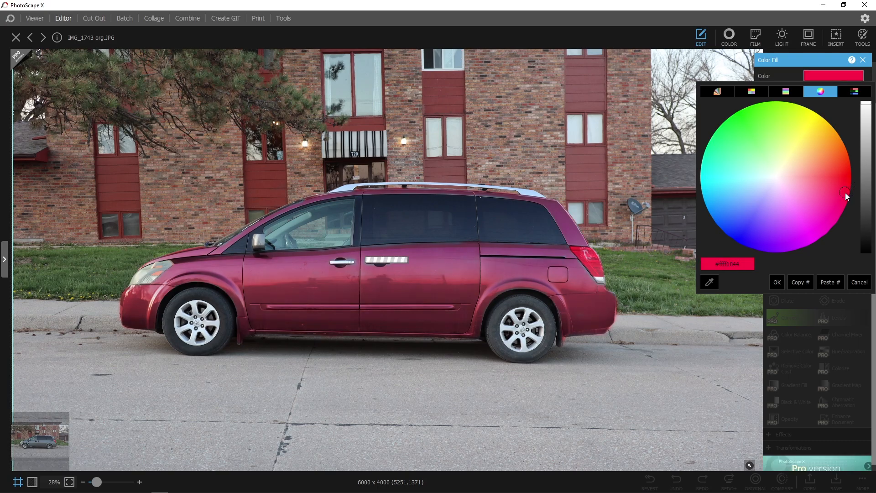
click(846, 175)
click(777, 282)
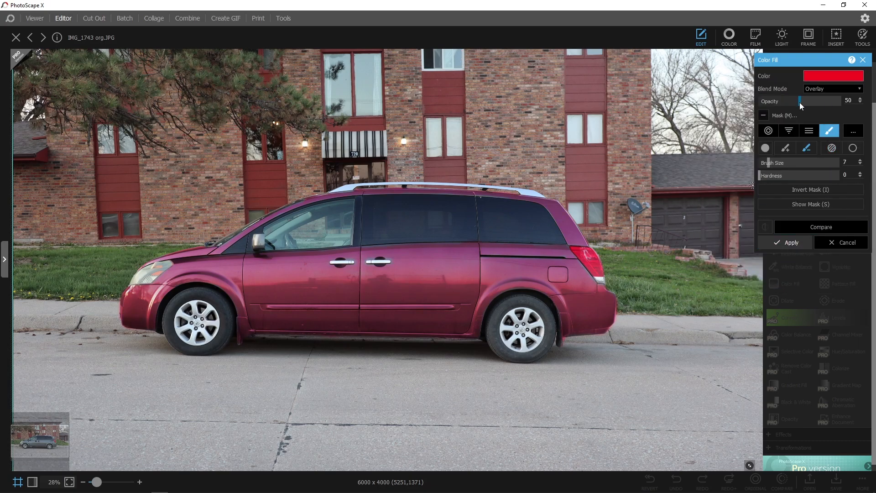
drag(800, 102, 827, 101)
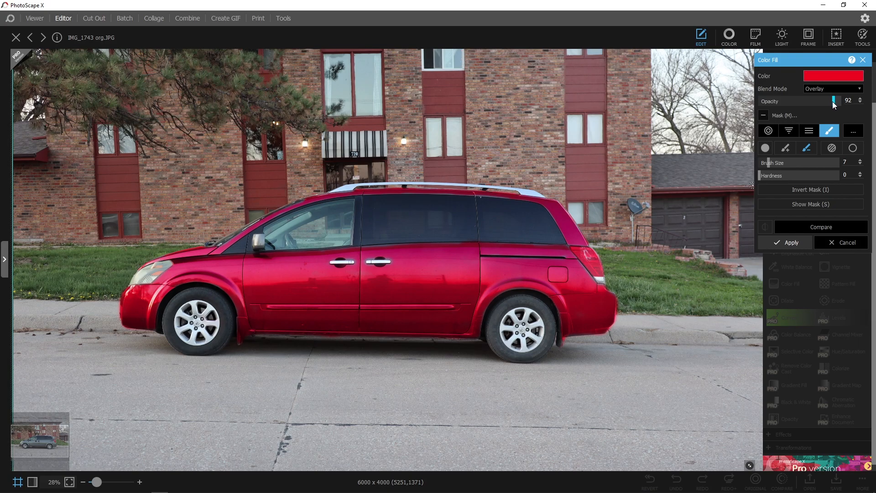
Try green and cyan as the van's fill color, keep cyan, and lower the opacity to 57
click(820, 76)
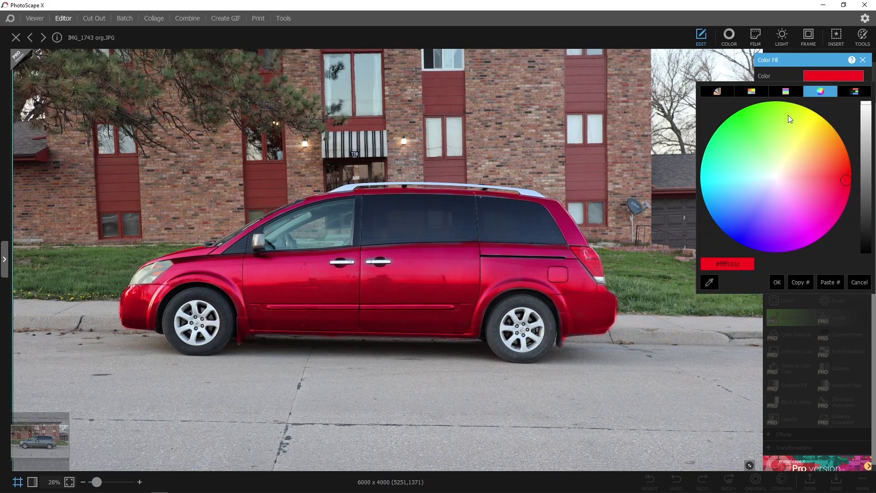
click(750, 119)
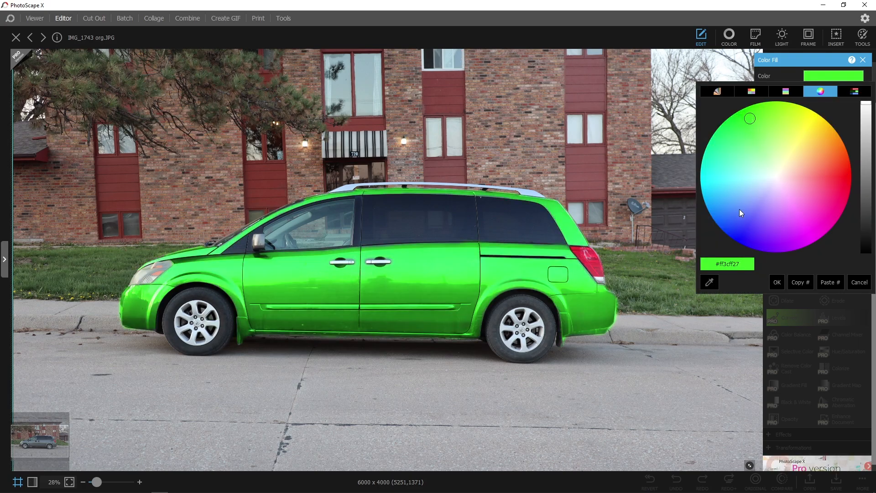
click(715, 178)
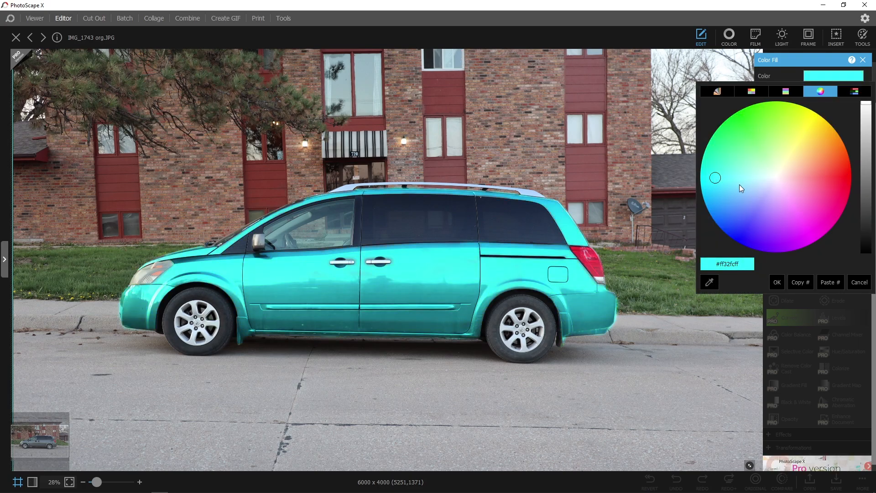
click(777, 282)
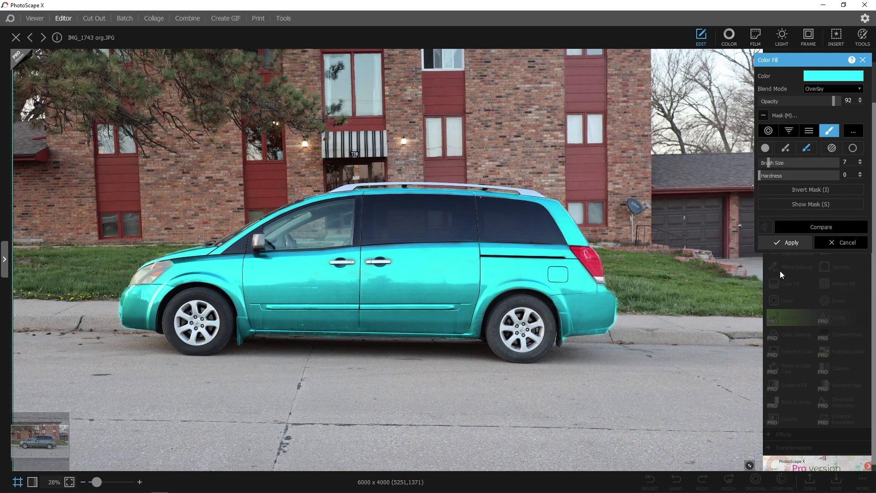
drag(818, 105, 806, 105)
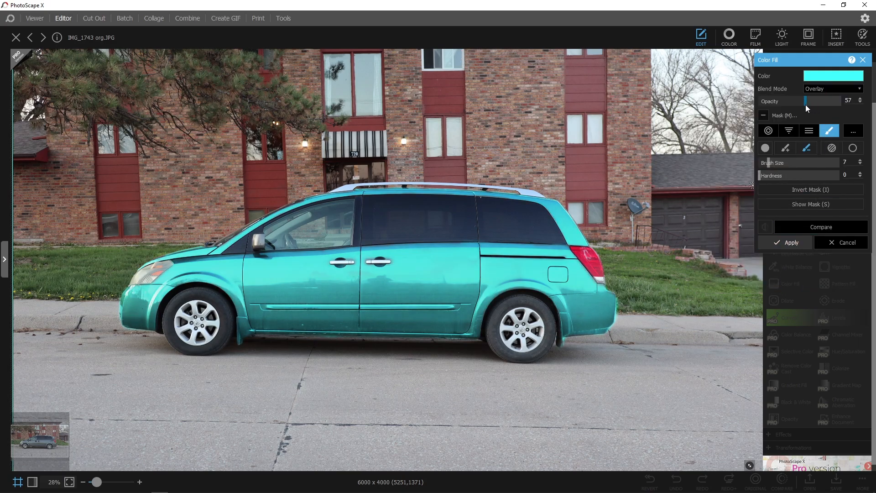
Set the van's fill color to medium blue with 36 opacity, compare it with the original, and apply the fill
click(832, 73)
click(735, 137)
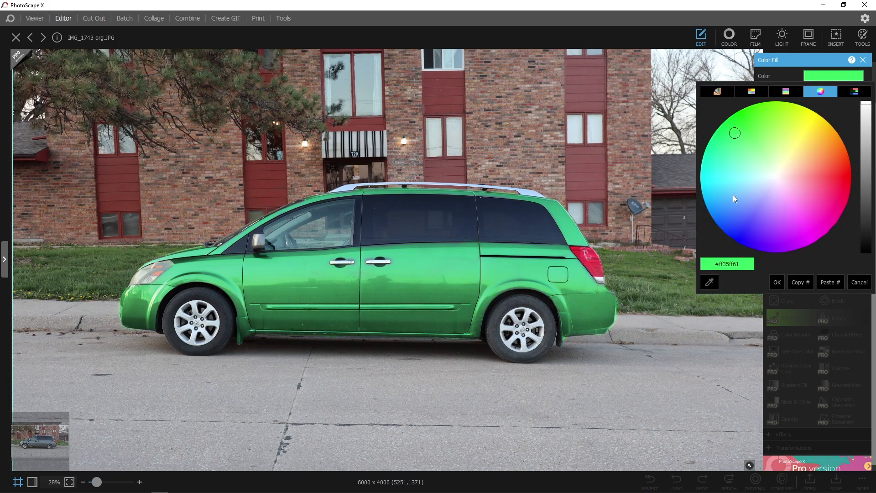
click(735, 217)
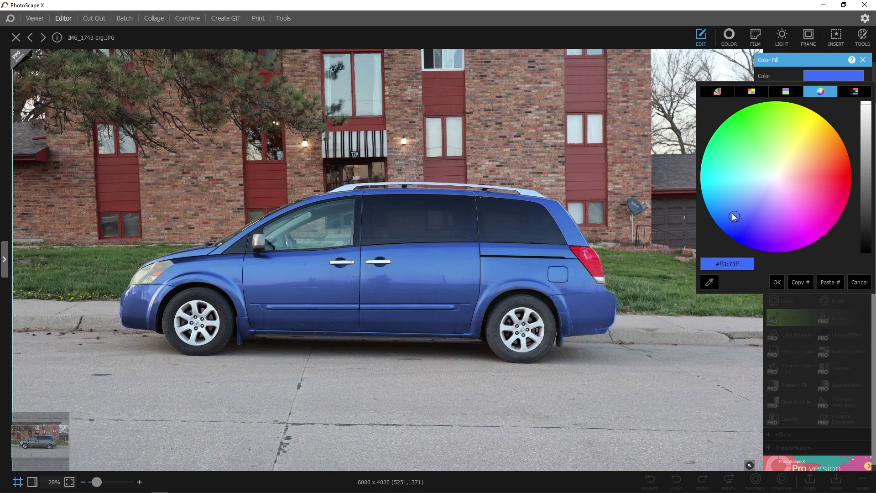
click(778, 282)
mouse_move(790, 102)
mouse_down()
mouse_move(782, 100)
mouse_move(790, 100)
mouse_up()
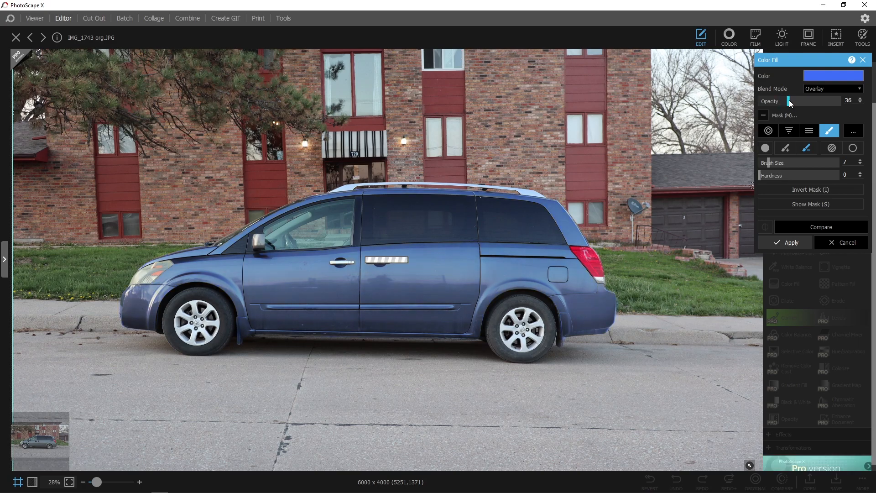
click(815, 228)
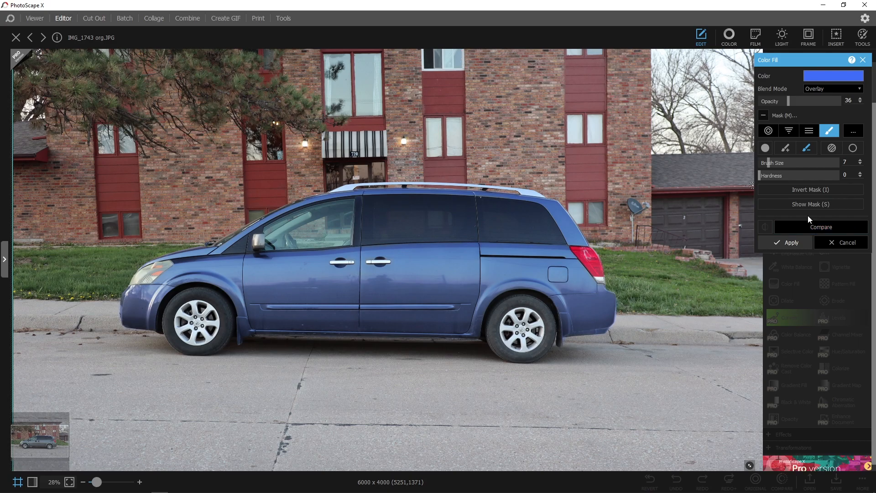
click(793, 243)
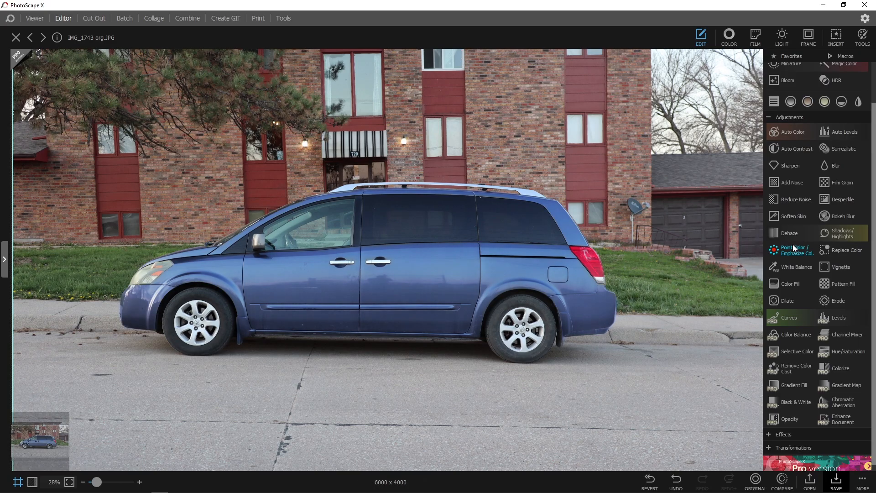
Save the recolored van photo to the Desktop as a new JPEG named IMG_1743 org v2
click(836, 481)
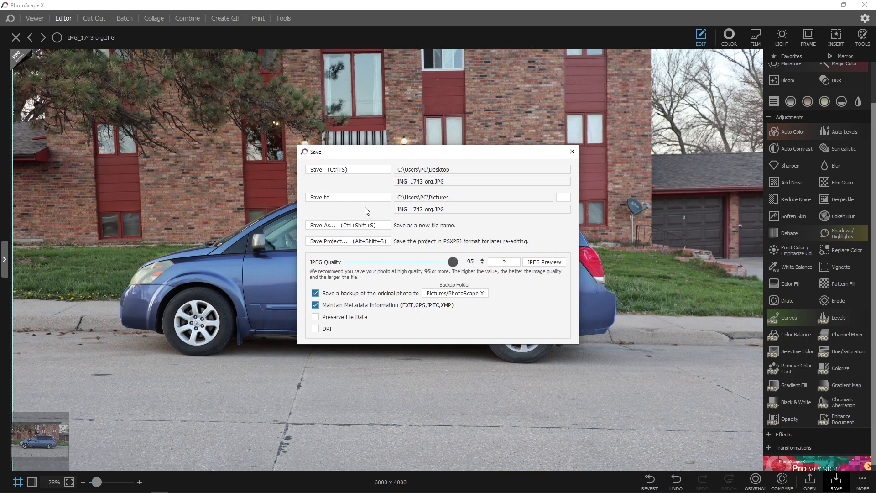
click(349, 226)
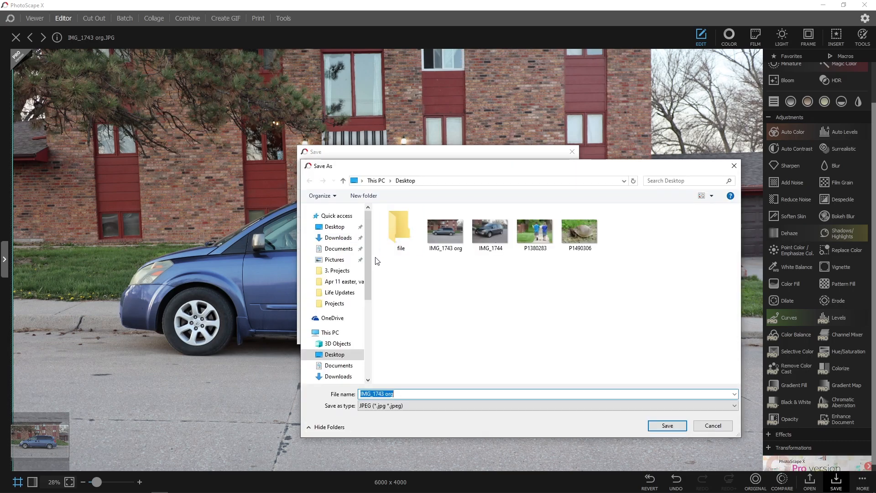
click(662, 428)
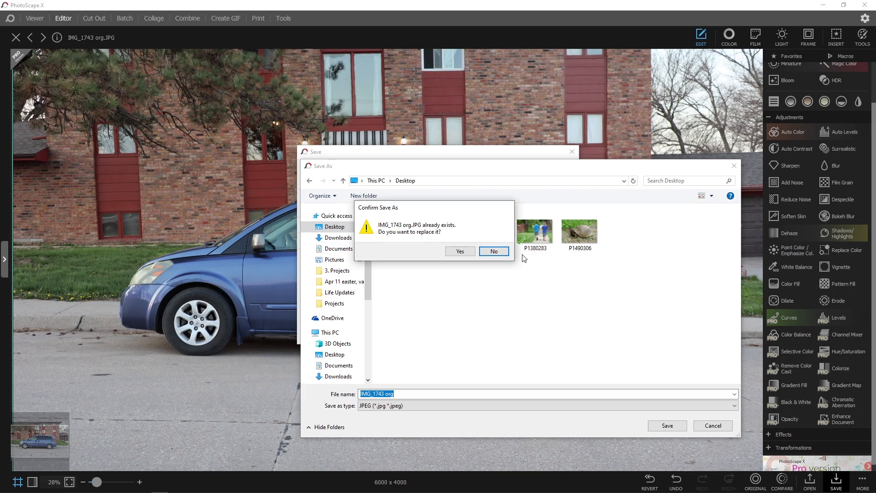
click(494, 251)
click(444, 392)
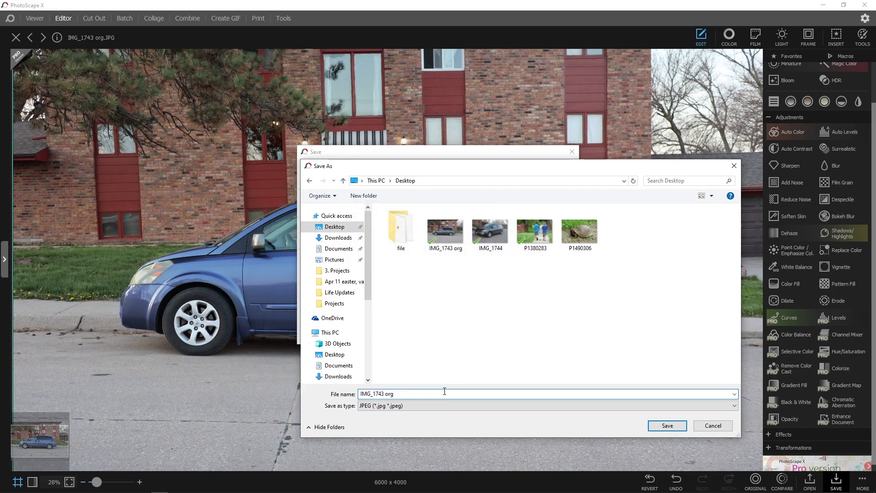
click(656, 423)
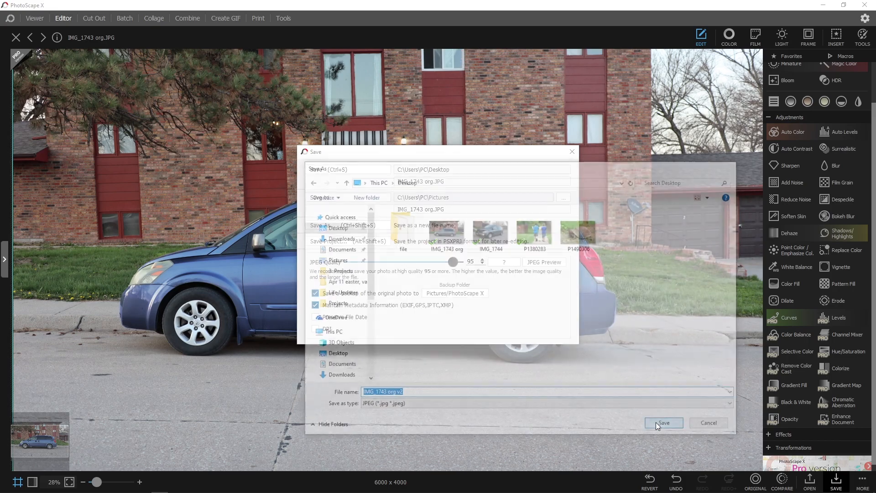
click(573, 152)
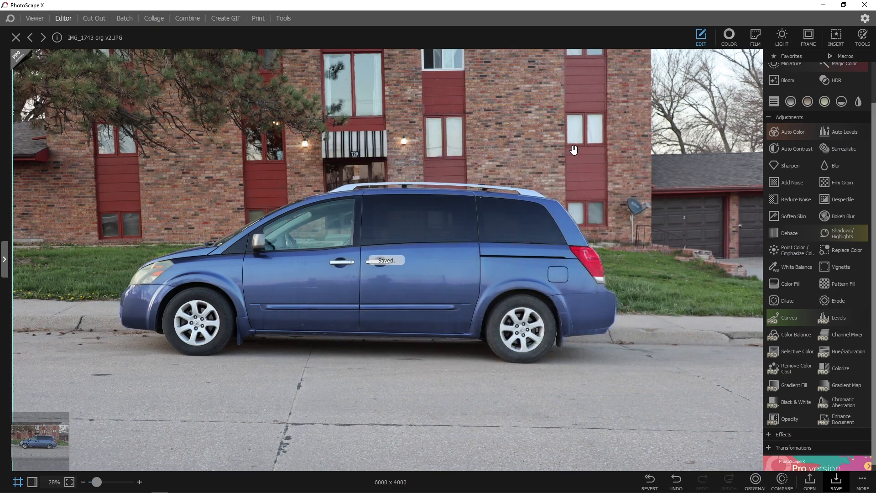
Open the turtle photo P1490306 from the desktop in the editor and maximize the window
drag(511, 4, 381, 45)
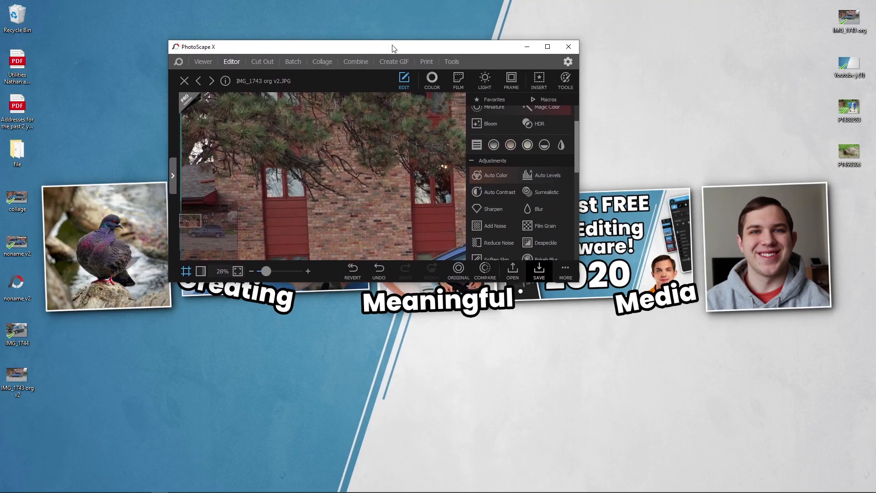
drag(852, 152, 361, 167)
click(543, 49)
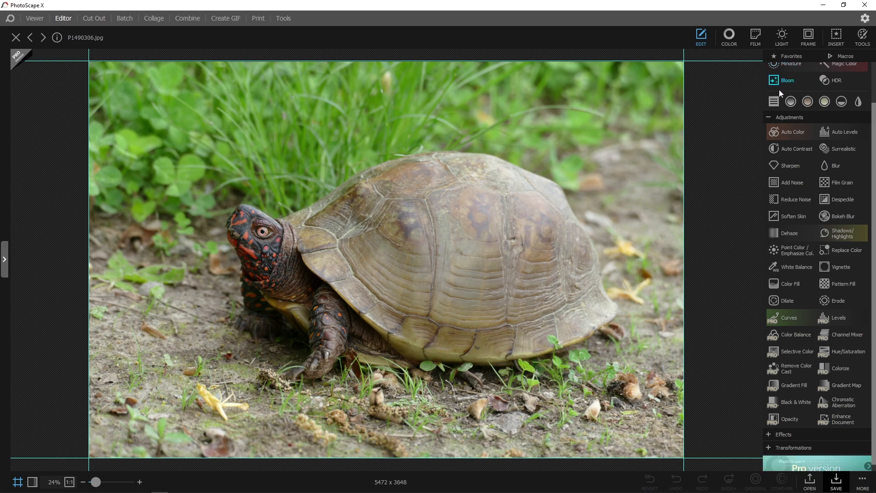
Start a masked Color Fill and brush the red fill over the turtle's shell with brush size 60
scroll(810, 133, up, 2)
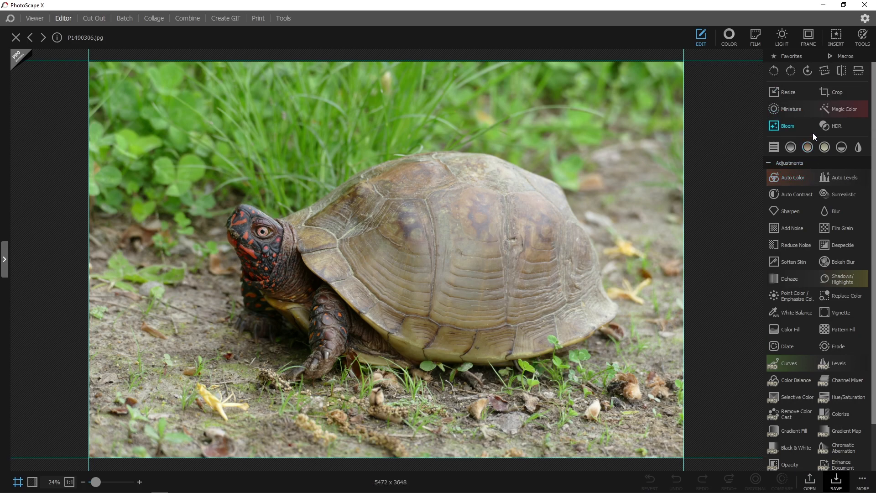
click(790, 329)
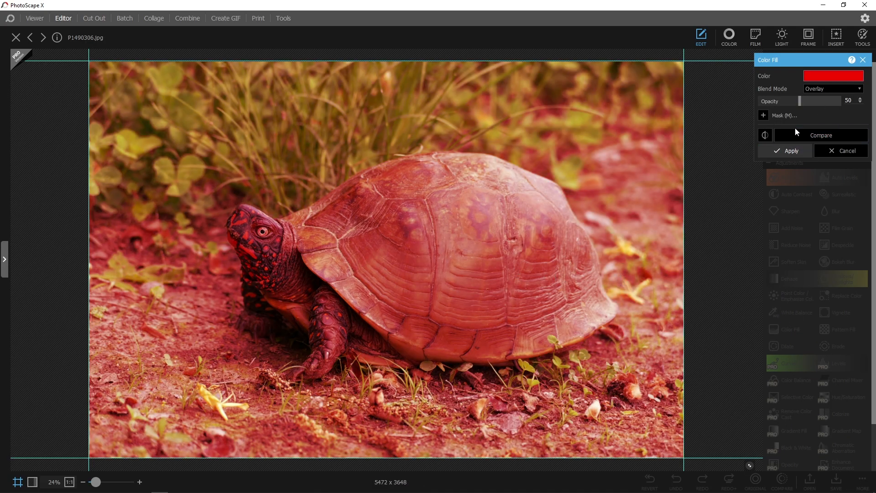
click(764, 116)
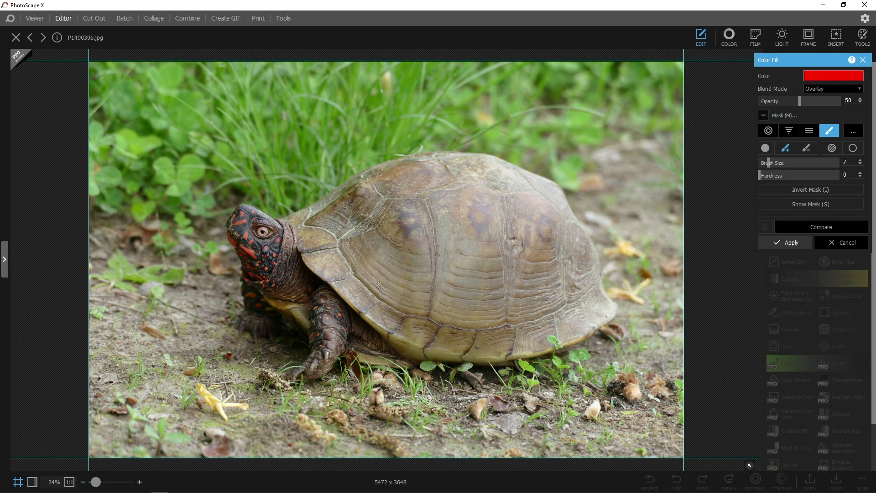
drag(770, 163, 840, 162)
mouse_move(320, 225)
mouse_down()
mouse_move(420, 182)
mouse_move(481, 182)
mouse_move(538, 205)
mouse_move(595, 310)
mouse_move(502, 334)
mouse_move(353, 294)
mouse_move(306, 246)
mouse_move(305, 224)
mouse_move(332, 216)
mouse_move(336, 253)
mouse_move(415, 340)
mouse_move(519, 343)
mouse_move(557, 315)
mouse_move(560, 284)
mouse_move(530, 237)
mouse_move(448, 209)
mouse_move(385, 224)
mouse_move(373, 260)
mouse_move(540, 291)
mouse_move(484, 313)
mouse_move(437, 275)
mouse_move(418, 242)
mouse_move(535, 257)
mouse_move(541, 207)
mouse_move(420, 172)
mouse_move(333, 201)
mouse_move(426, 169)
mouse_move(517, 179)
mouse_move(558, 217)
mouse_move(585, 265)
mouse_move(594, 308)
mouse_move(568, 326)
mouse_move(588, 317)
mouse_move(492, 329)
mouse_up()
drag(391, 307, 385, 314)
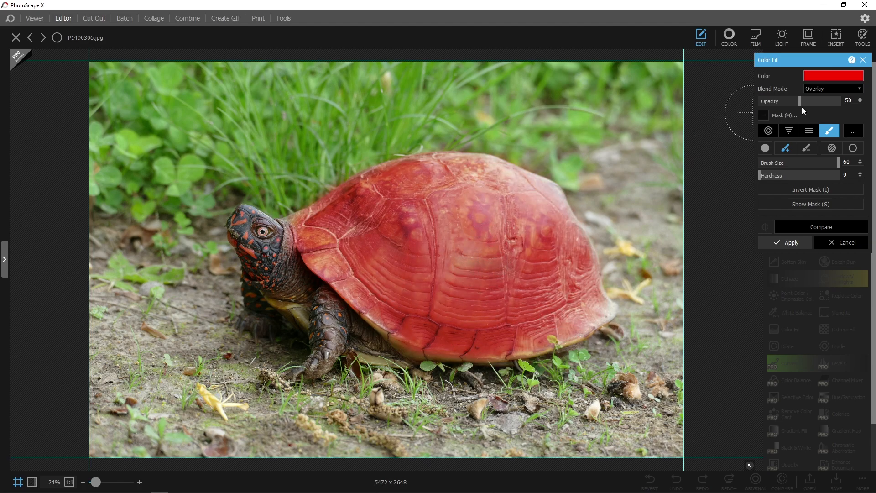
Darken the shell's fill color to deep red #ff250000 and set the opacity to 64
click(836, 81)
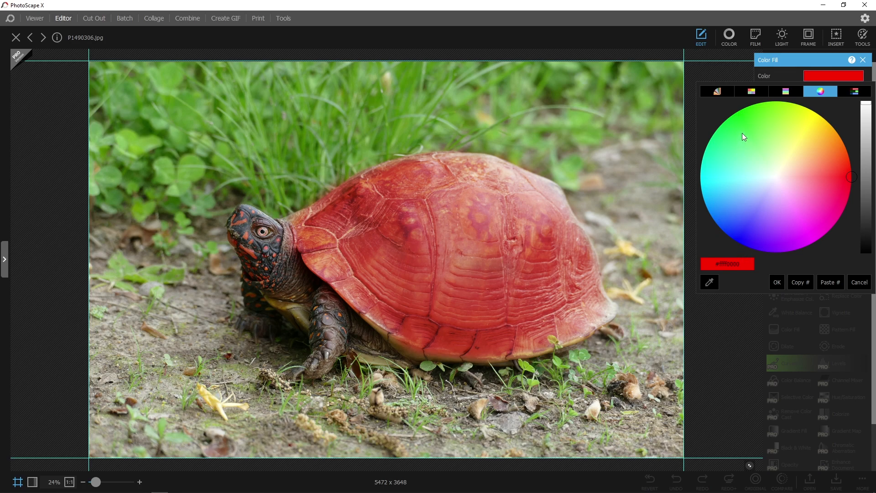
click(866, 233)
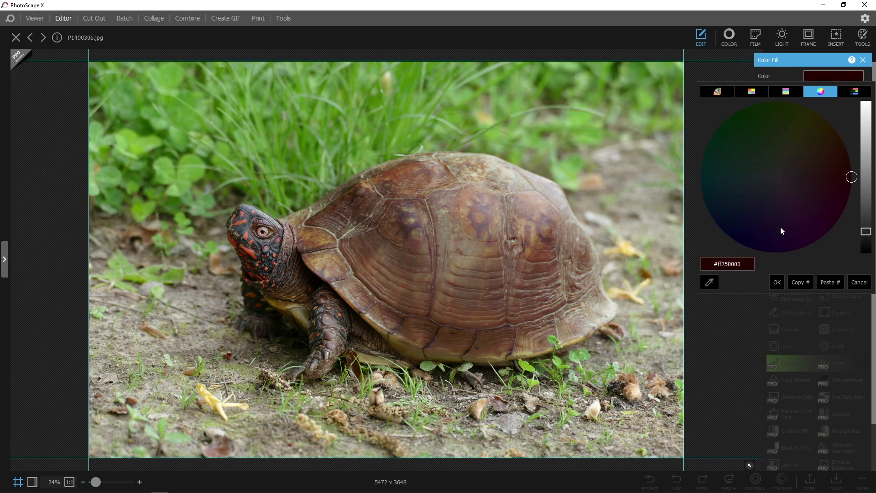
click(777, 283)
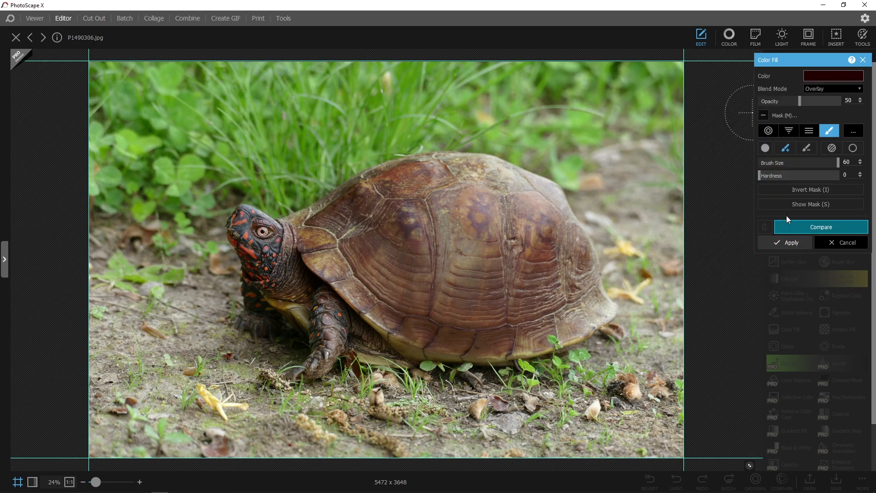
drag(804, 100, 811, 101)
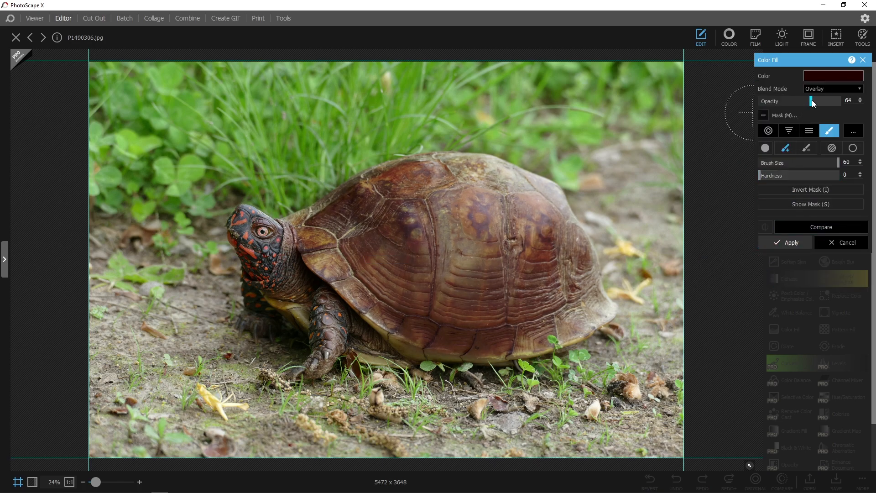
Compare the turtle's recolored shell with the original photo
click(804, 227)
drag(95, 484, 95, 484)
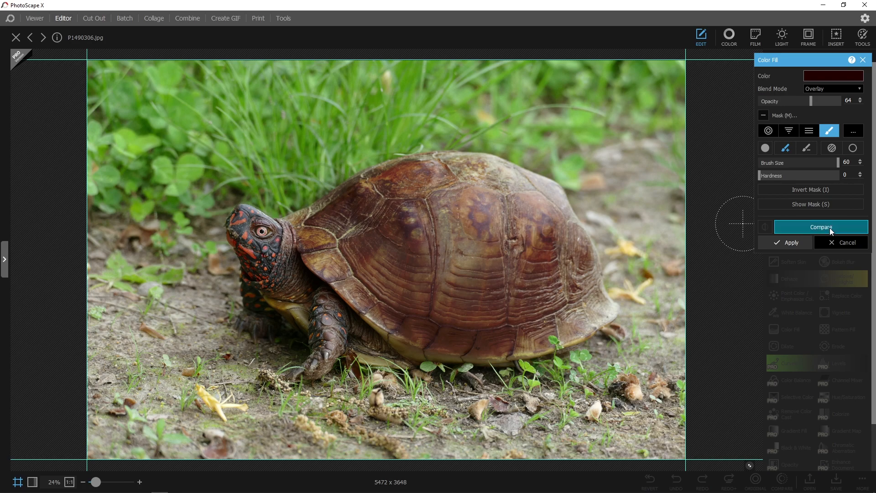
Try brighter red #ff580000, green #ff10580b, purple #ff580953, olive #ff4f5819 and brown #ff583d0a as the shell's fill color, and discard the color change
click(840, 75)
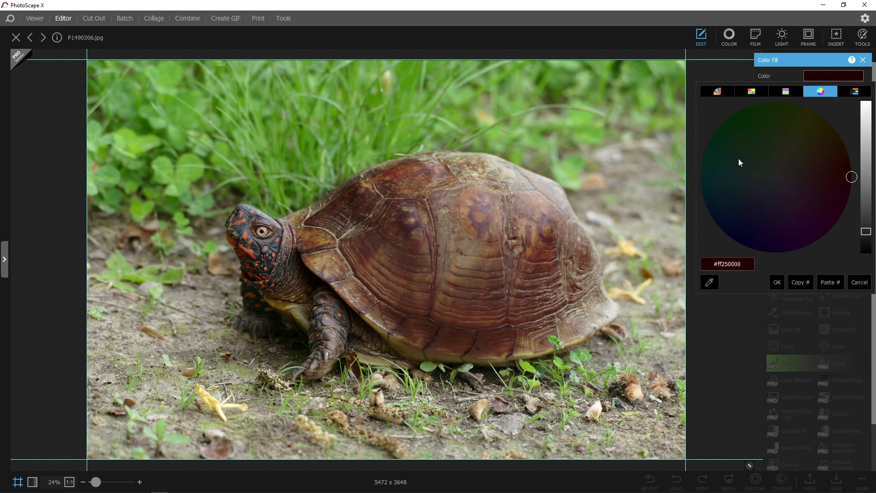
click(864, 196)
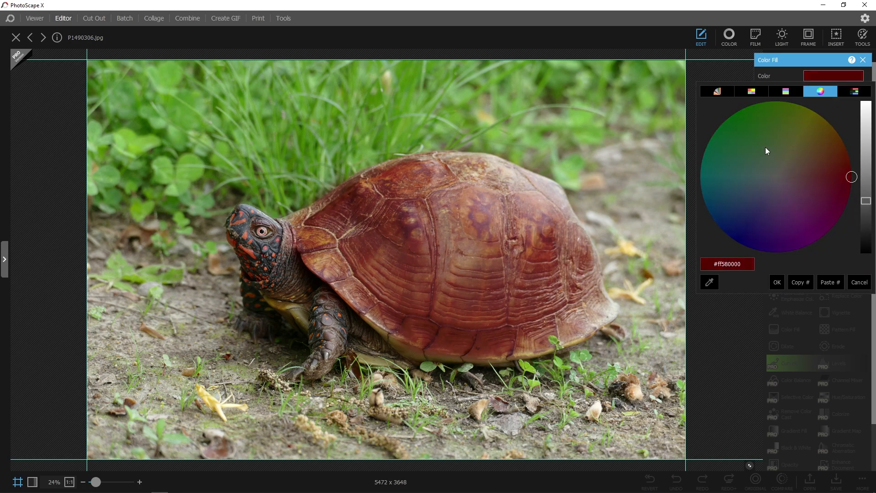
click(747, 133)
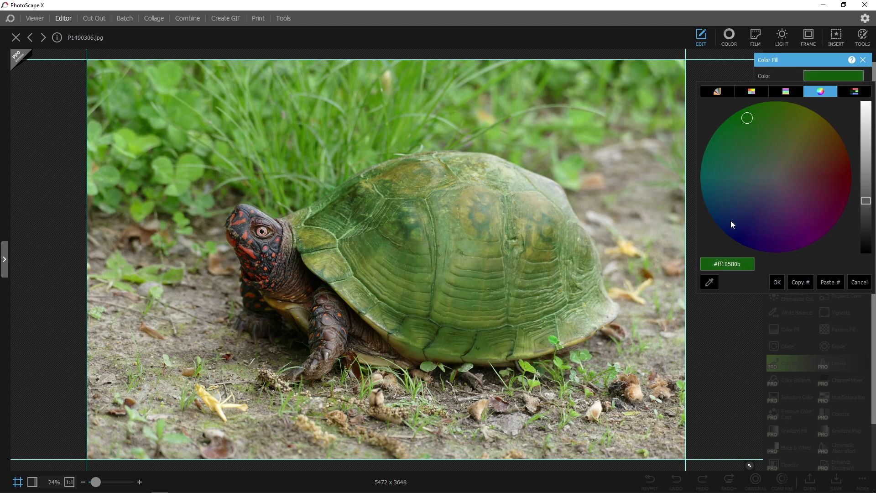
click(733, 223)
click(814, 233)
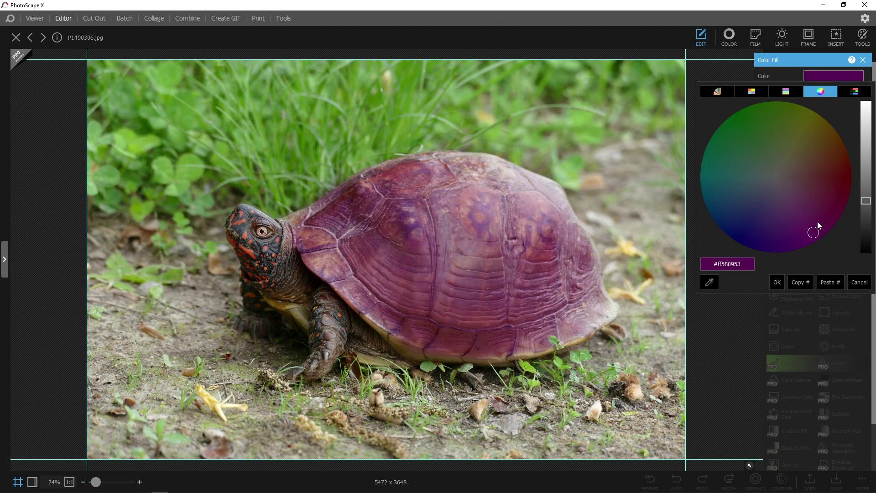
click(796, 128)
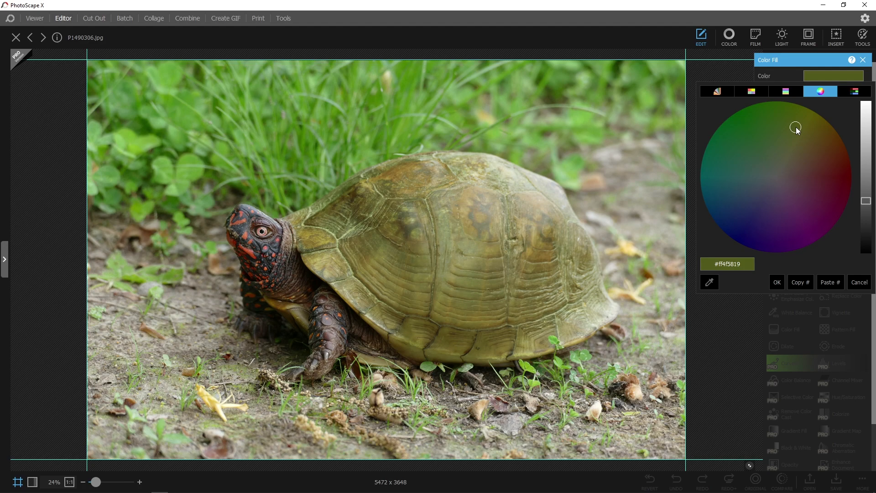
click(827, 136)
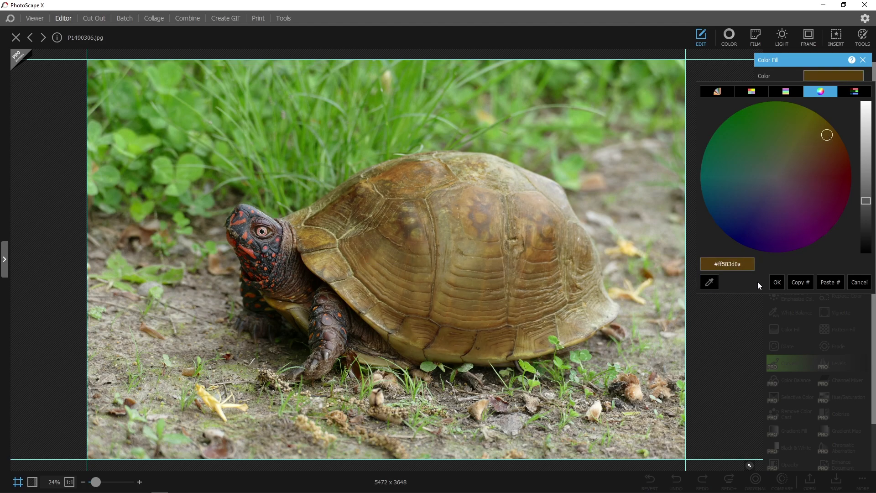
click(860, 282)
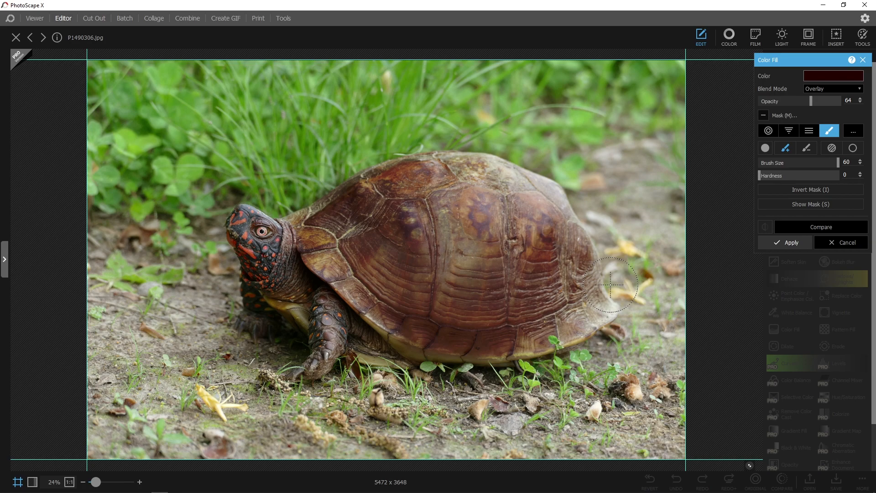
Close the editor without applying the turtle's fill and open the saved photo IMG_1743 org v2 from the desktop in Photos
click(865, 5)
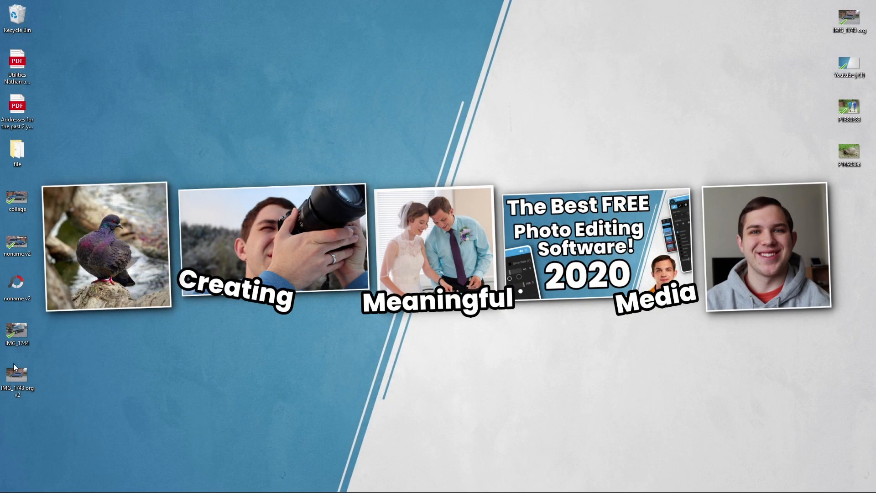
double_click(16, 383)
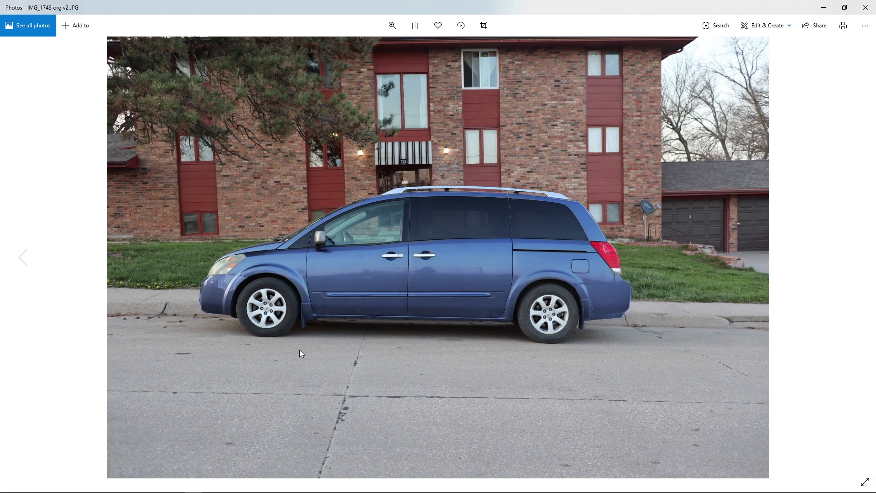
mouse_move(499, 490)
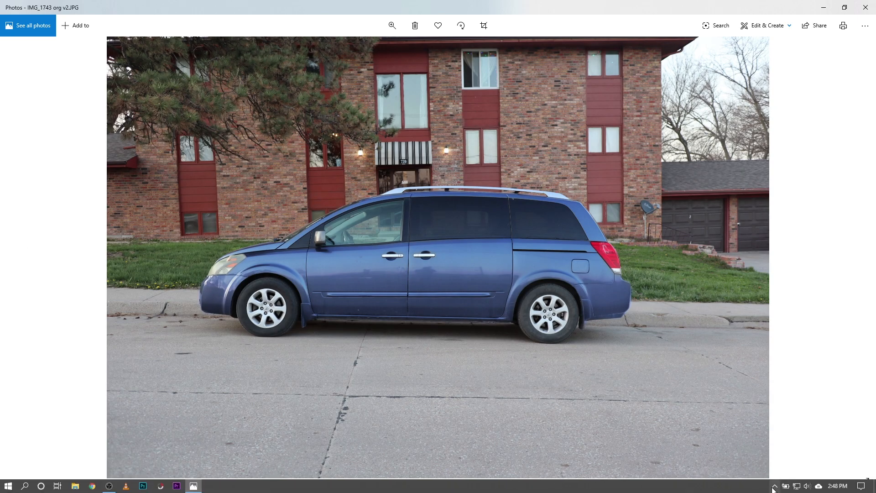